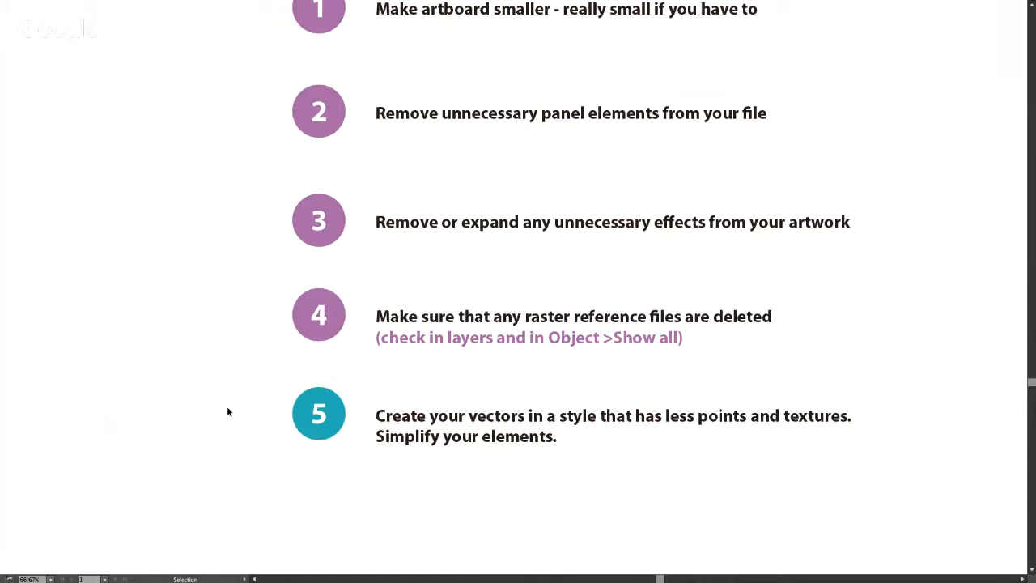
Review the list of file-size reduction methods on the slide and leave full-screen mode.
scroll(229, 411, "down", 1)
scroll(230, 408, "down", 2)
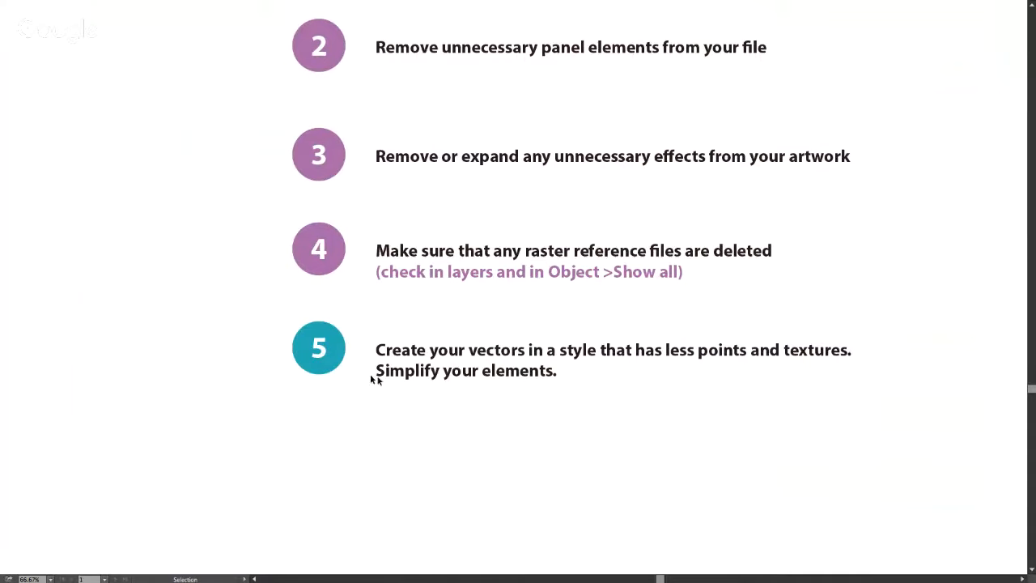
scroll(529, 331, "down", 1)
scroll(529, 331, "up", 7)
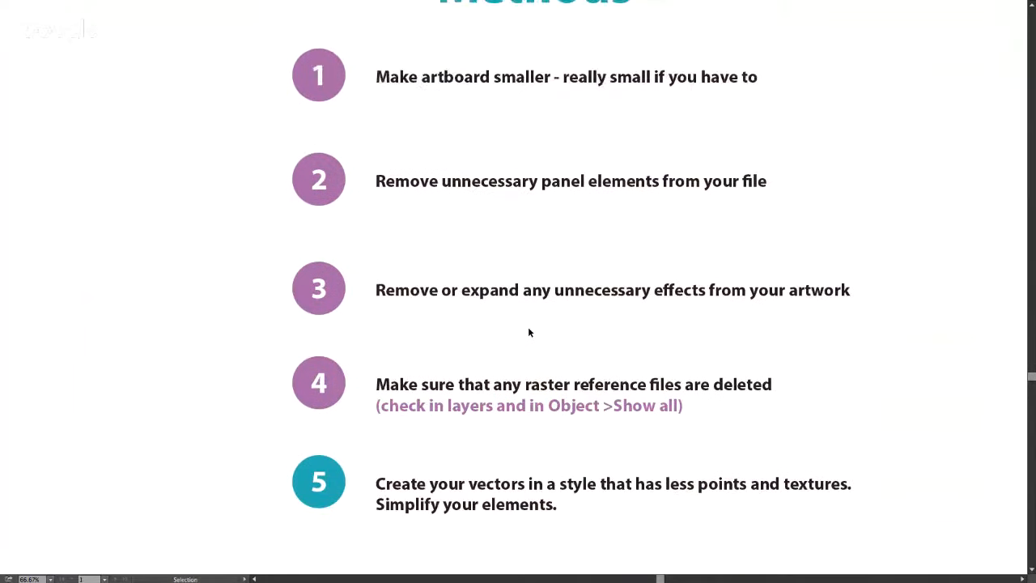
key("f")
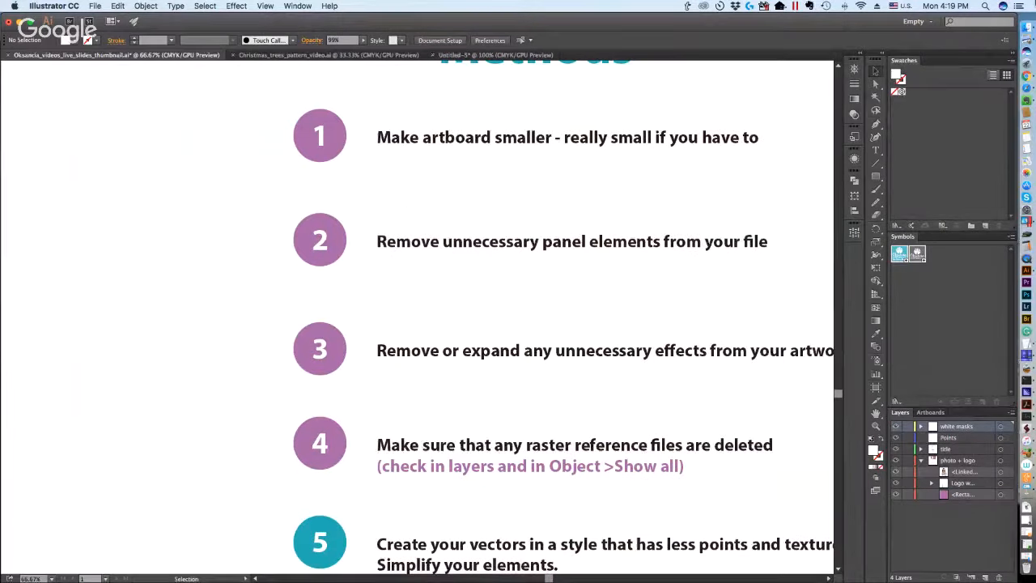
Switch to YouTube in Chrome, check the live chat of the event about making Illustrator vector files smaller, and return to Illustrator.
key("ctrl+Up")
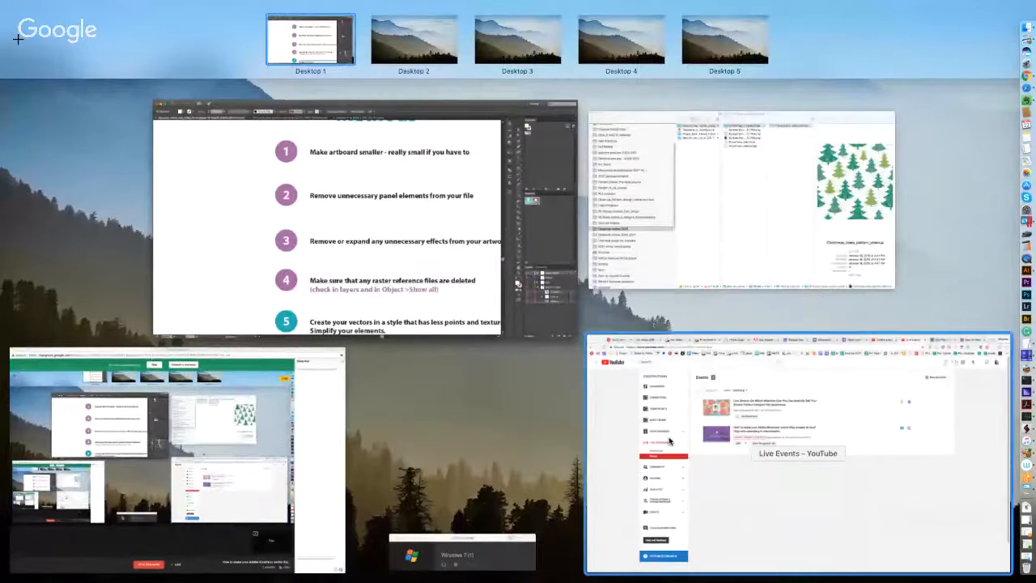
left_click(693, 421)
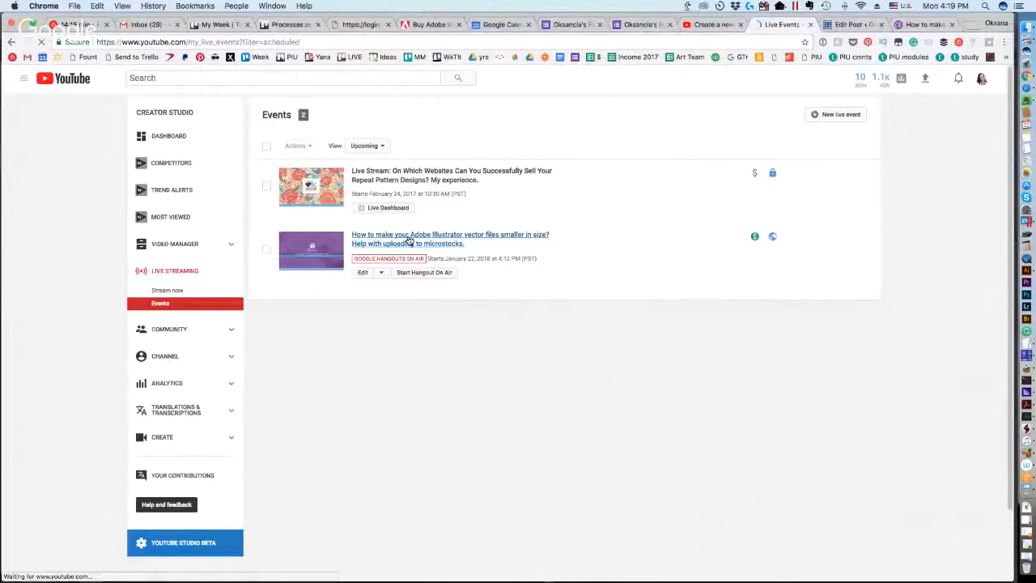
left_click(474, 238)
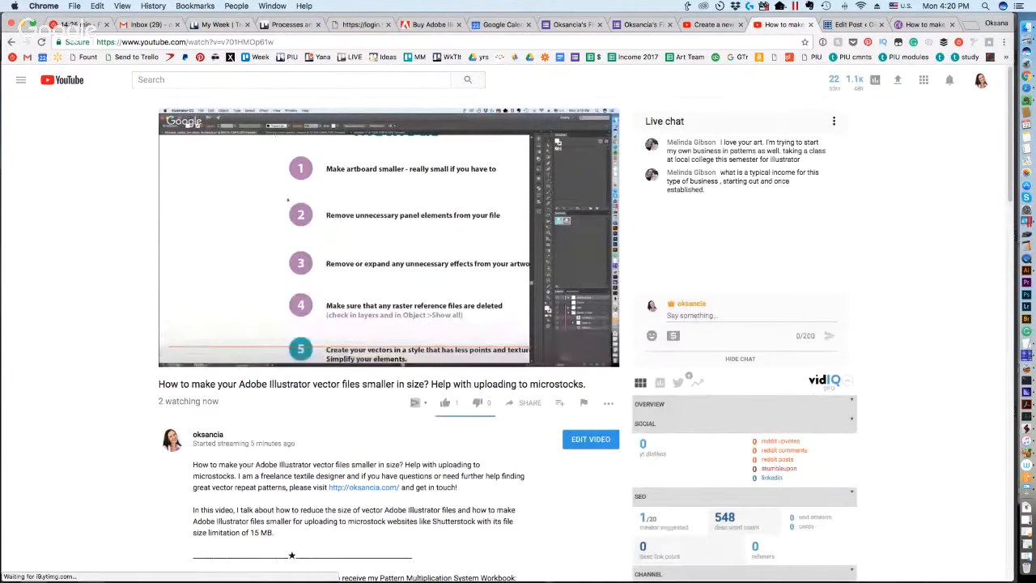
key("ctrl+Up")
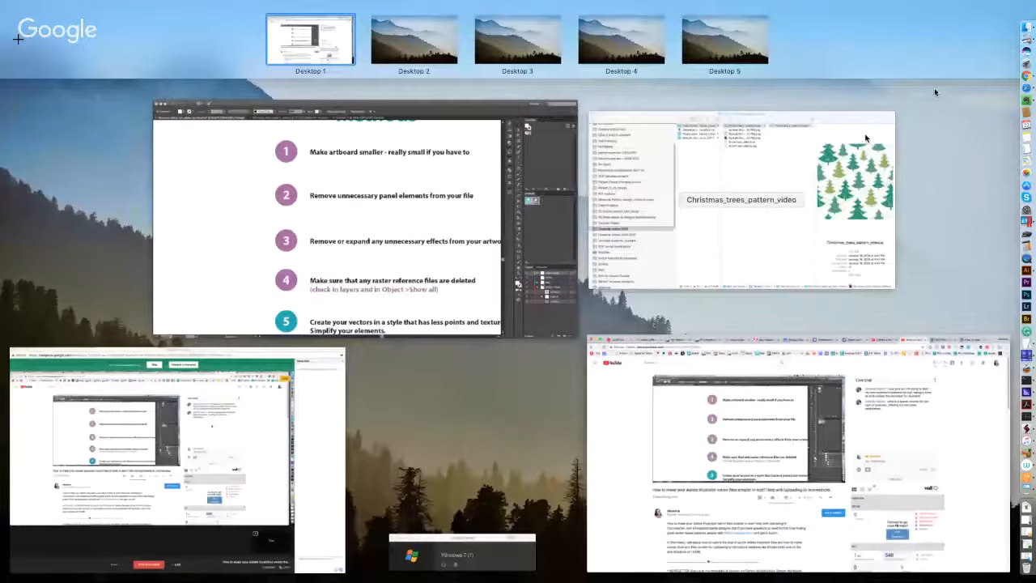
left_click(382, 224)
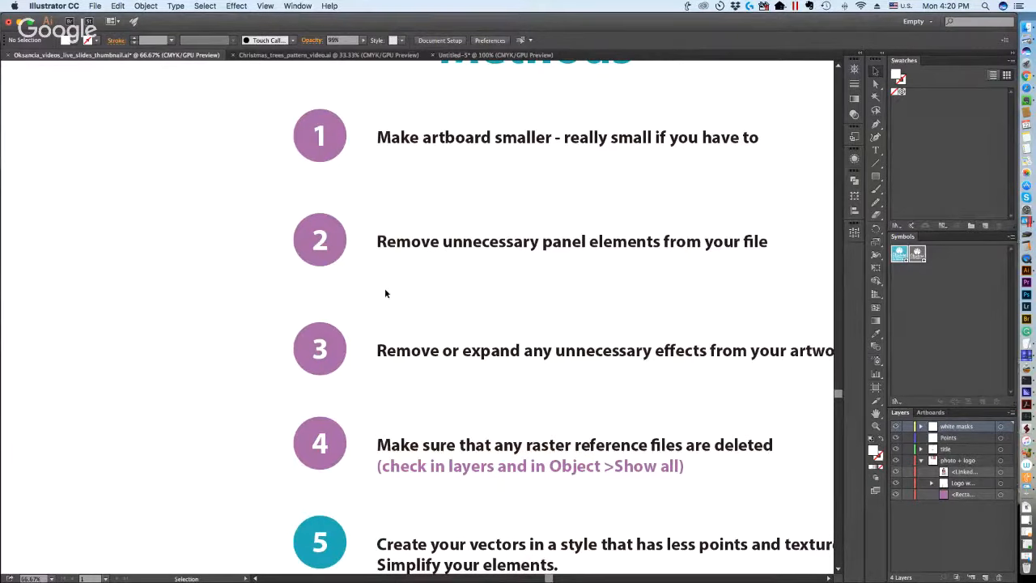
Bring up the Christmas_trees_pattern_video.ai document and select the whole pattern to examine its dimensions and vector complexity, leaving it deselected.
left_click(283, 55)
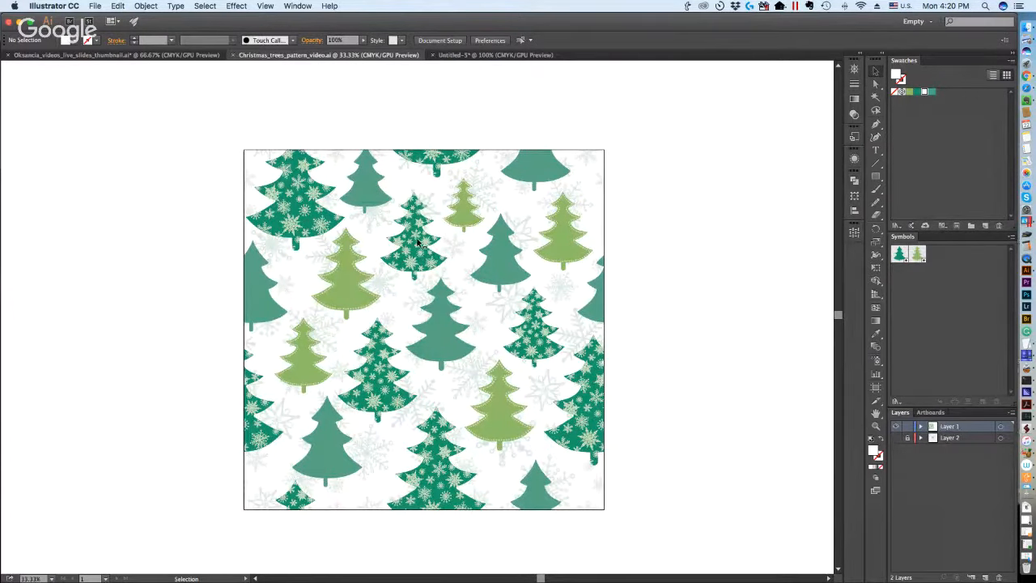
key("super+a")
left_click(650, 234)
key("super+a")
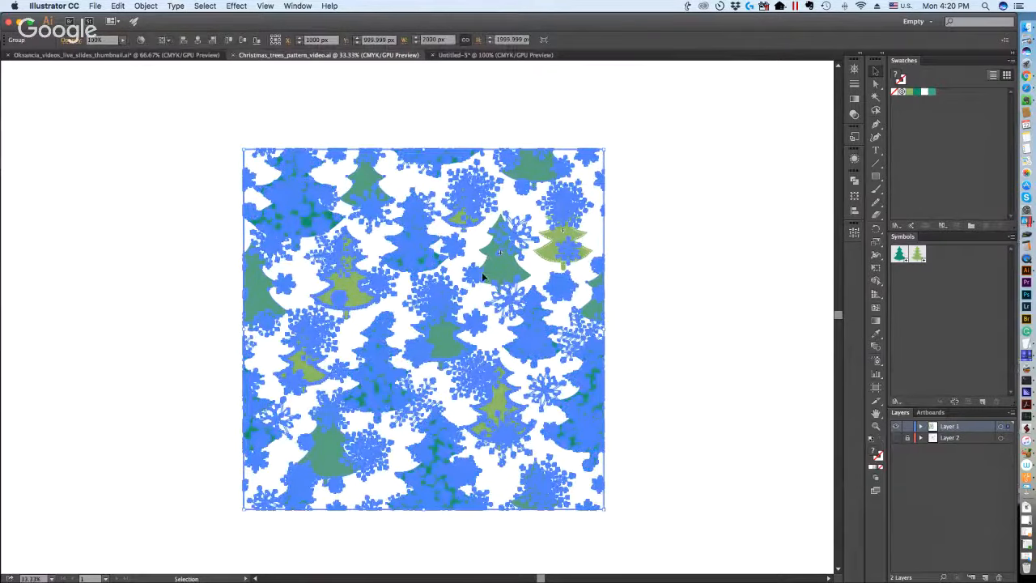
left_click(700, 269)
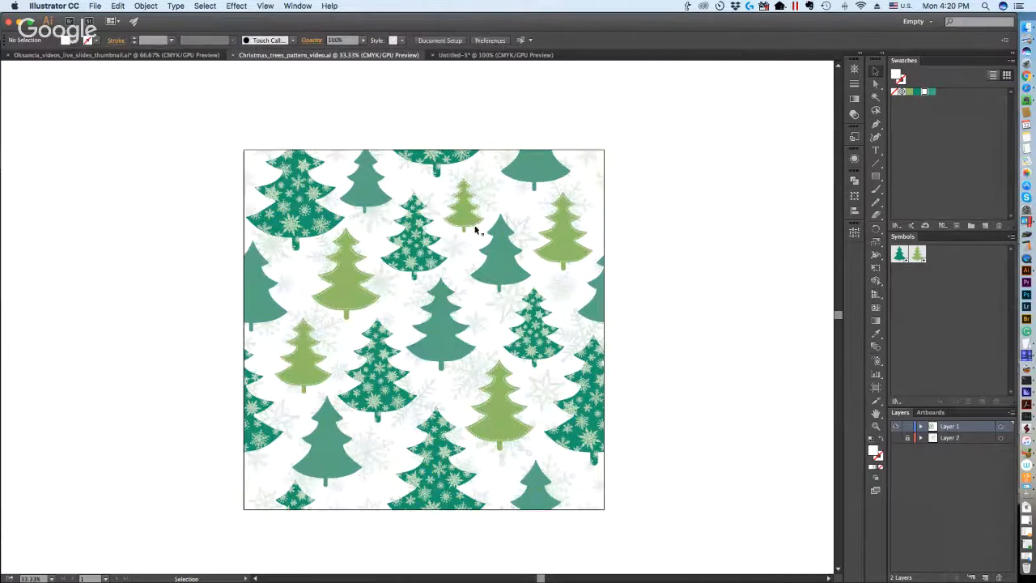
left_click(493, 255)
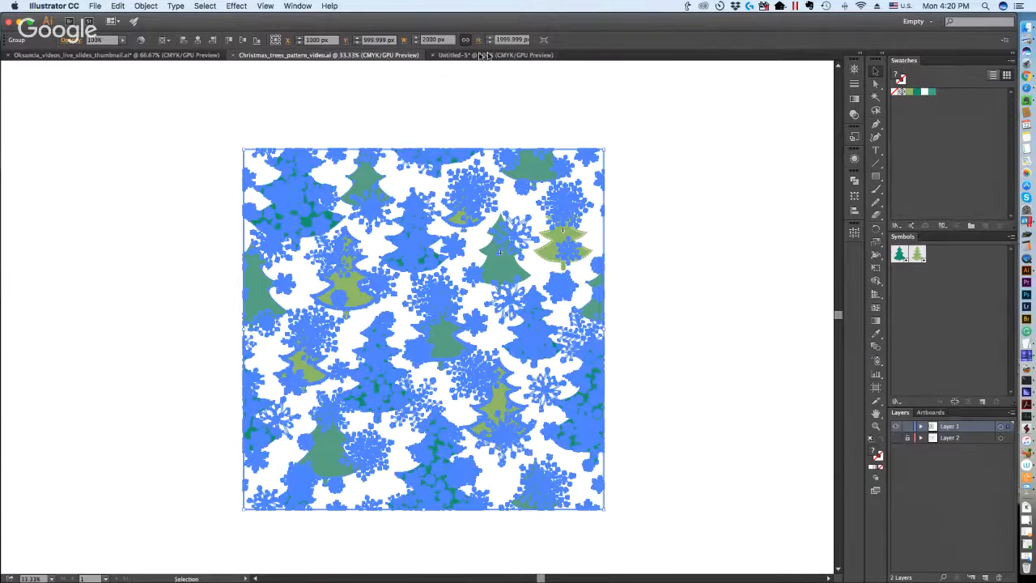
left_click(522, 40)
left_click(473, 144)
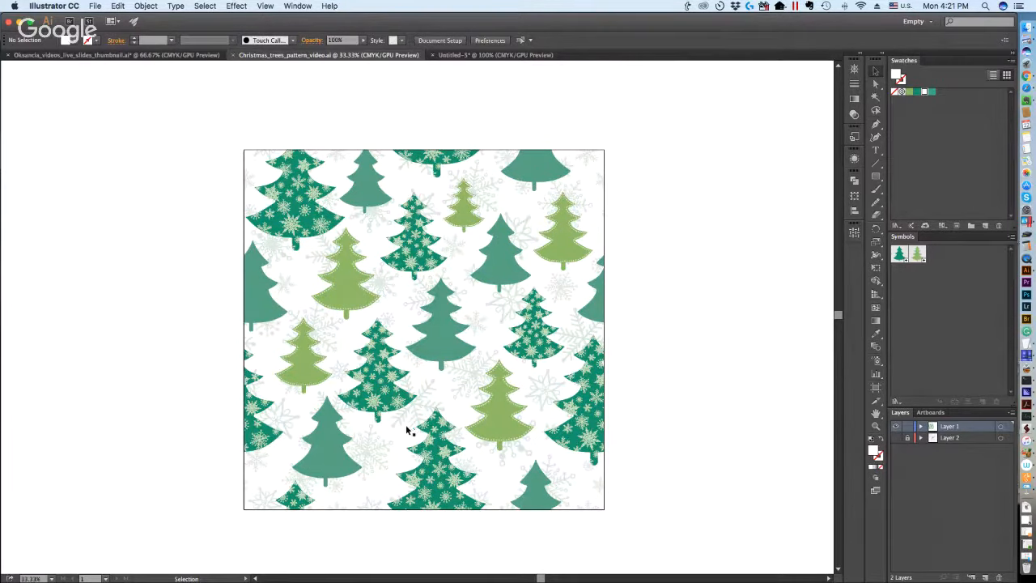
Save the Christmas trees pattern as Christmas_trees_pattern_video.eps in Illustrator EPS format, using the Illustrator 10 EPS version.
scroll(165, 238, "down", 1)
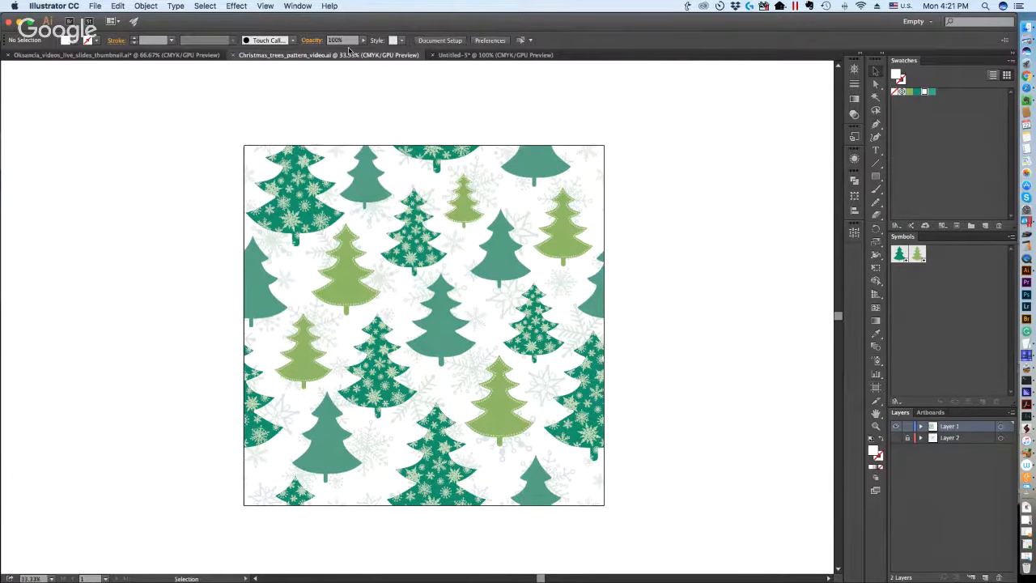
left_click(95, 6)
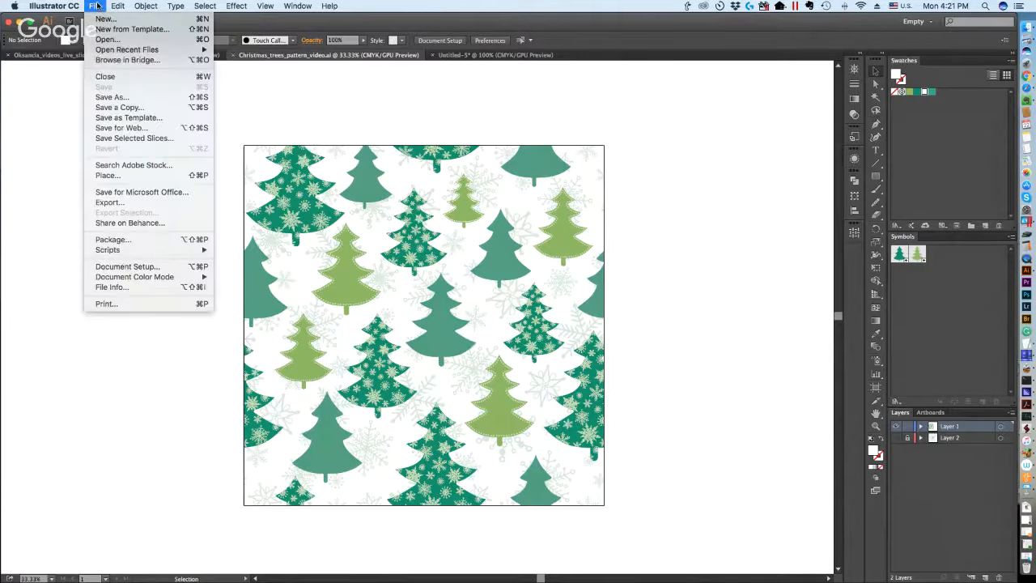
left_click(115, 98)
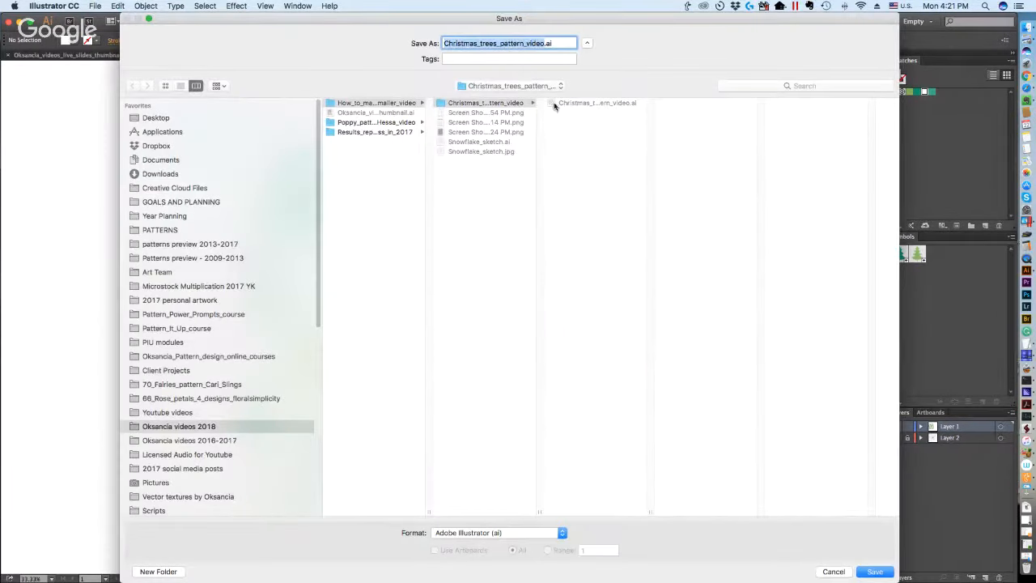
left_click(494, 533)
left_click(477, 543)
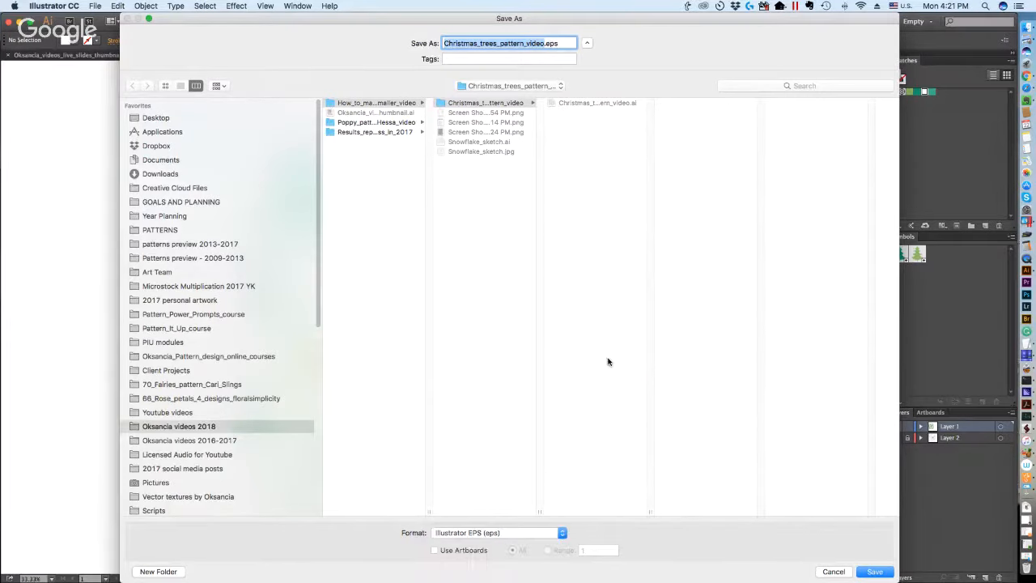
left_click(889, 575)
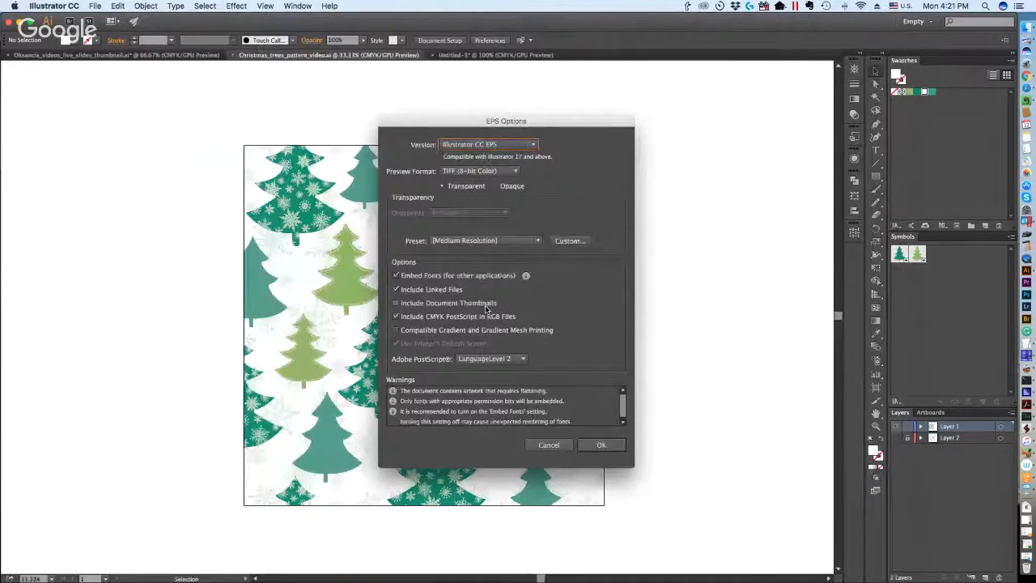
left_click(494, 144)
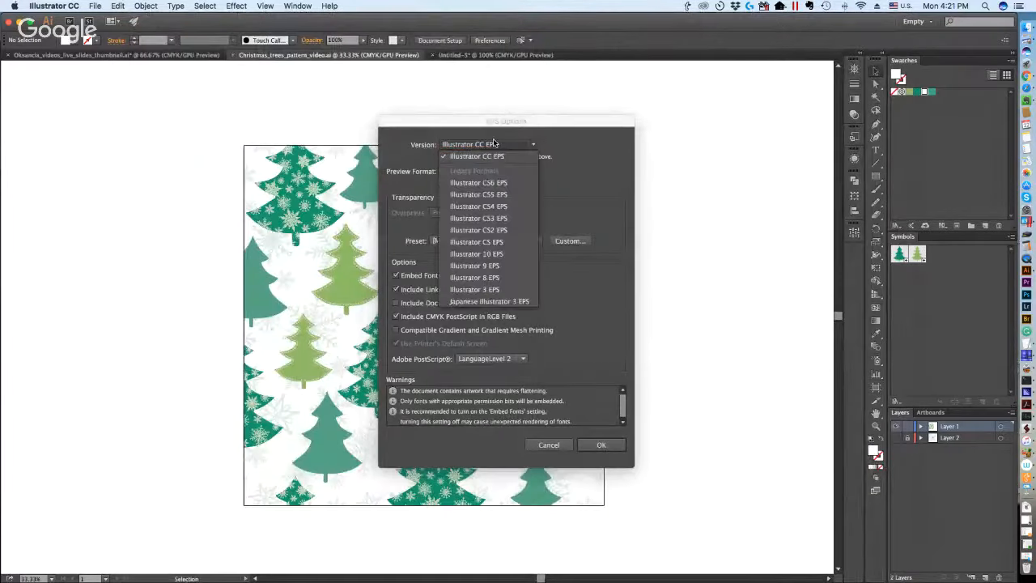
left_click(496, 256)
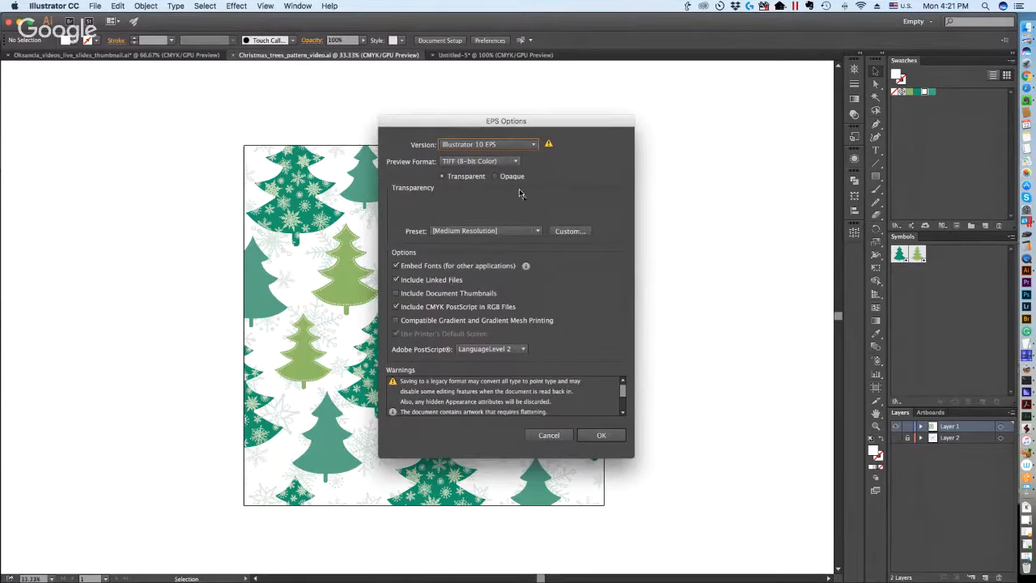
left_click(598, 437)
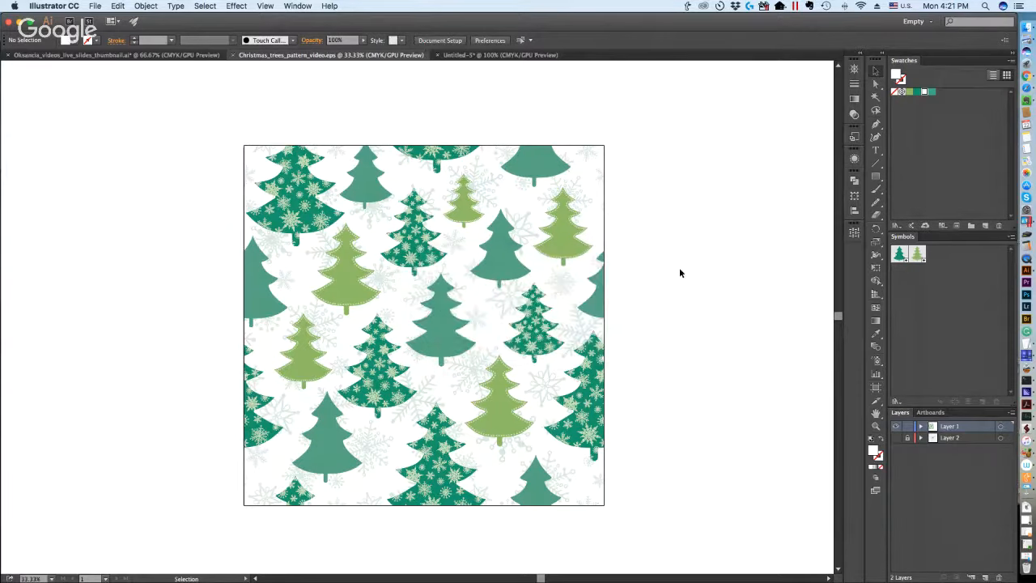
Switch to Finder, select Christmas_trees_pattern_video.eps and widen the window to read its full file size.
key("ctrl+Up")
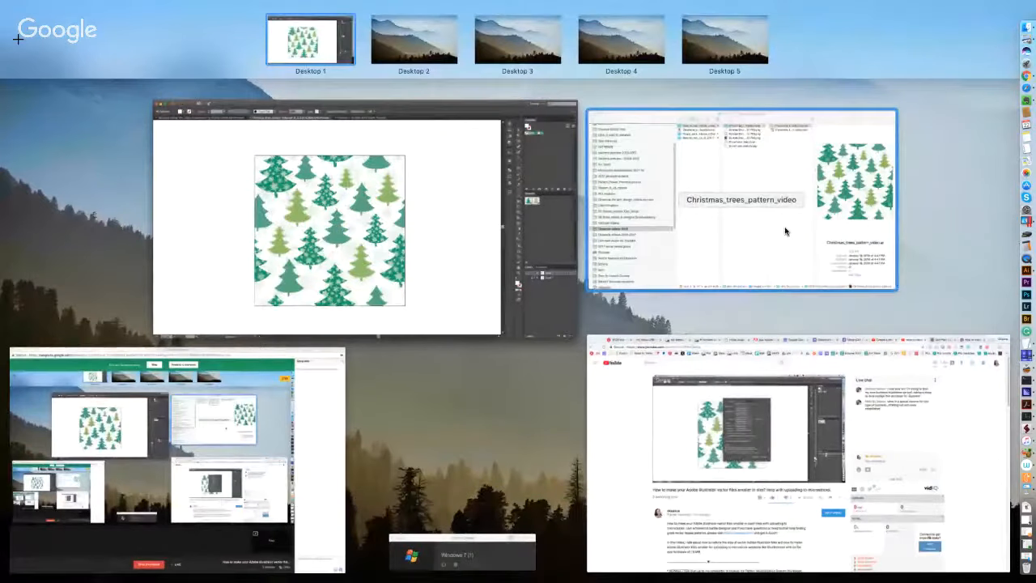
left_click(784, 232)
left_click(650, 94)
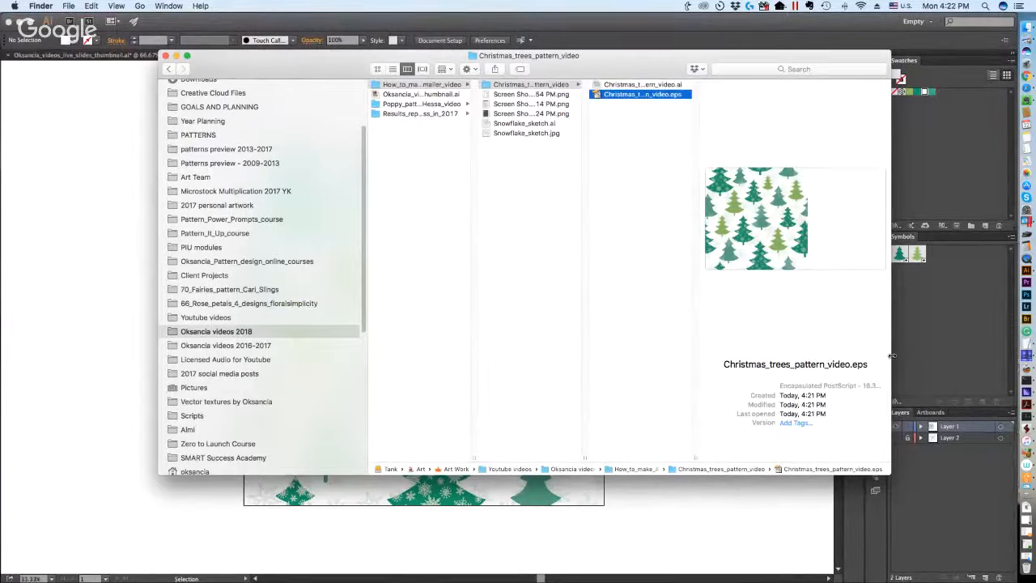
left_click_drag(890, 355, 964, 355)
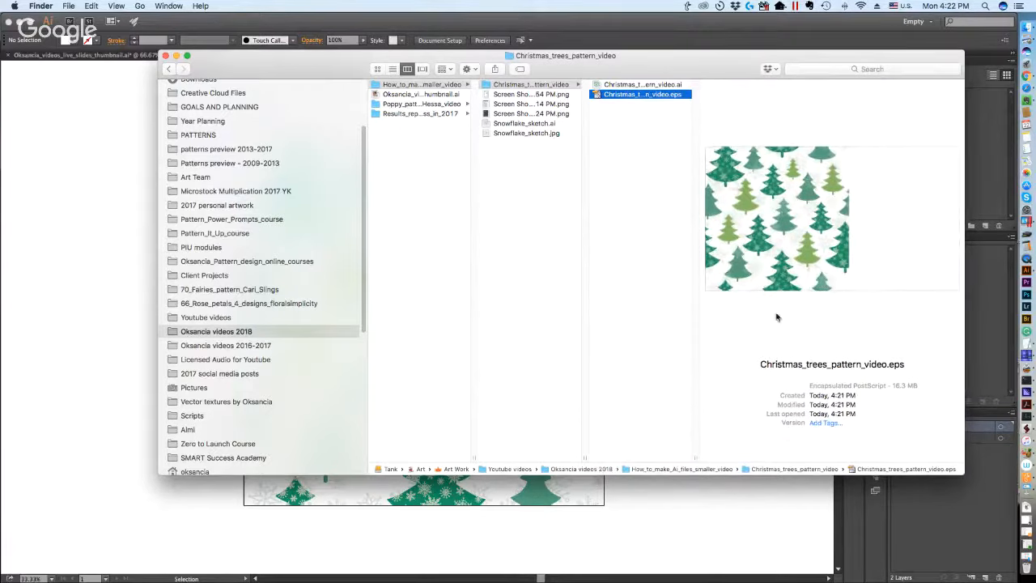
left_click_drag(891, 386, 919, 386)
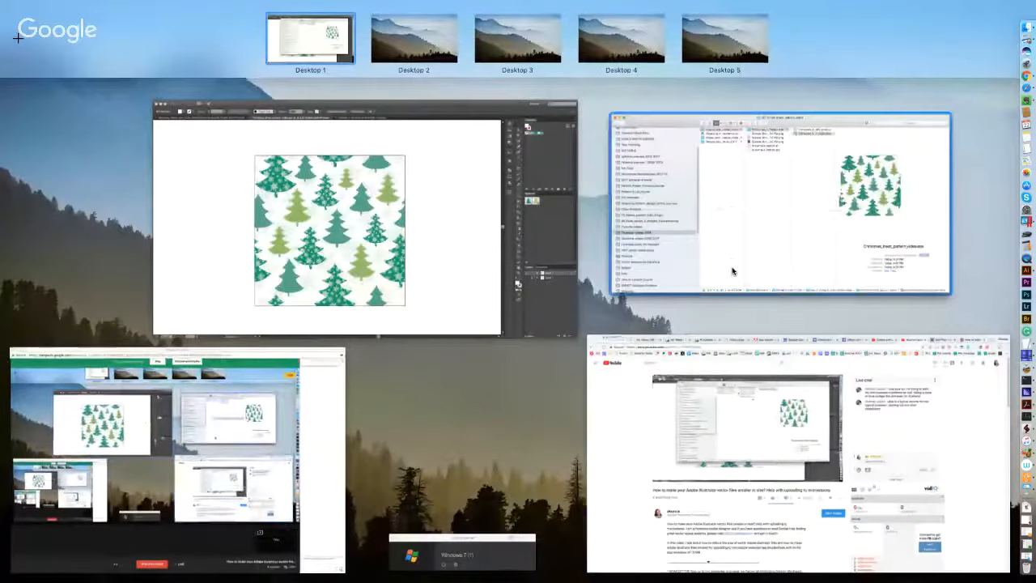
left_click(733, 270)
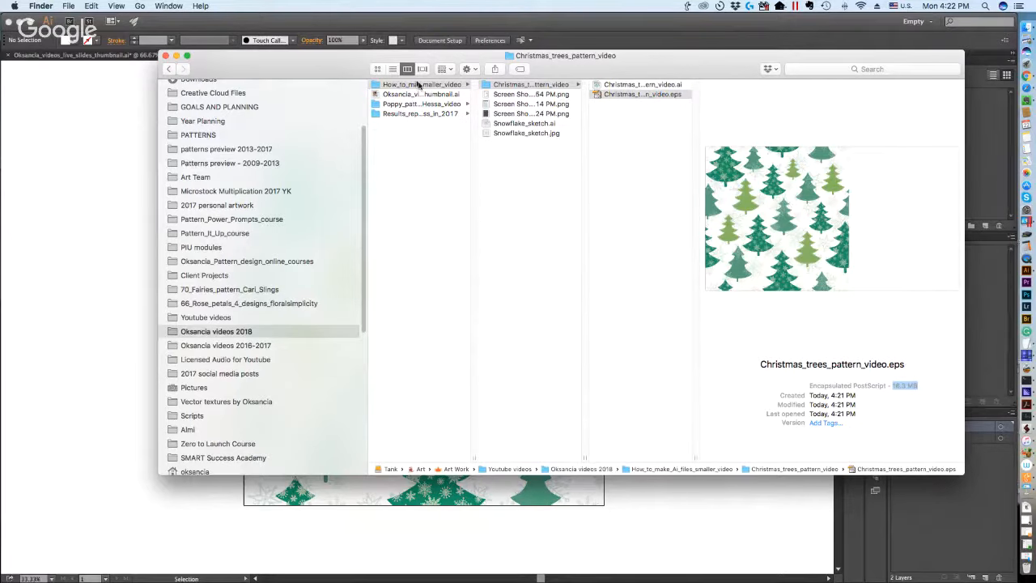
Compare the file sizes of the .ai and .eps versions in Cover Flow view, and return to Illustrator from column view.
left_click(393, 70)
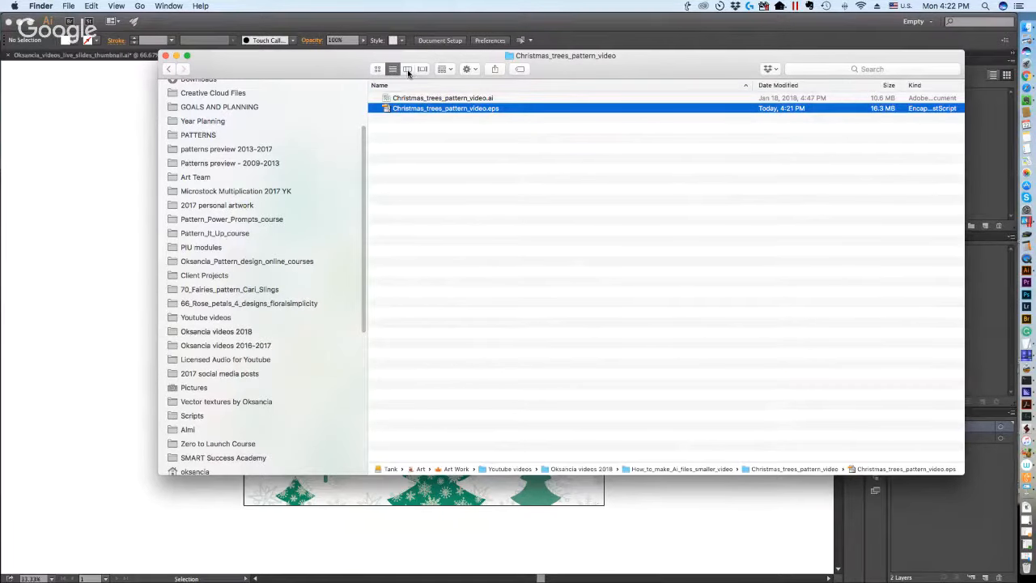
left_click(407, 70)
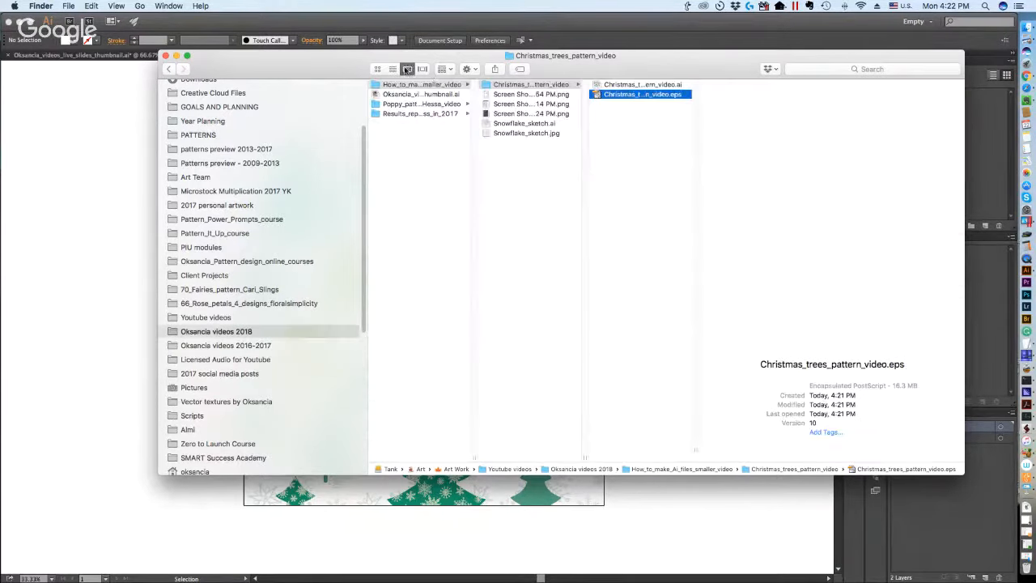
left_click(422, 70)
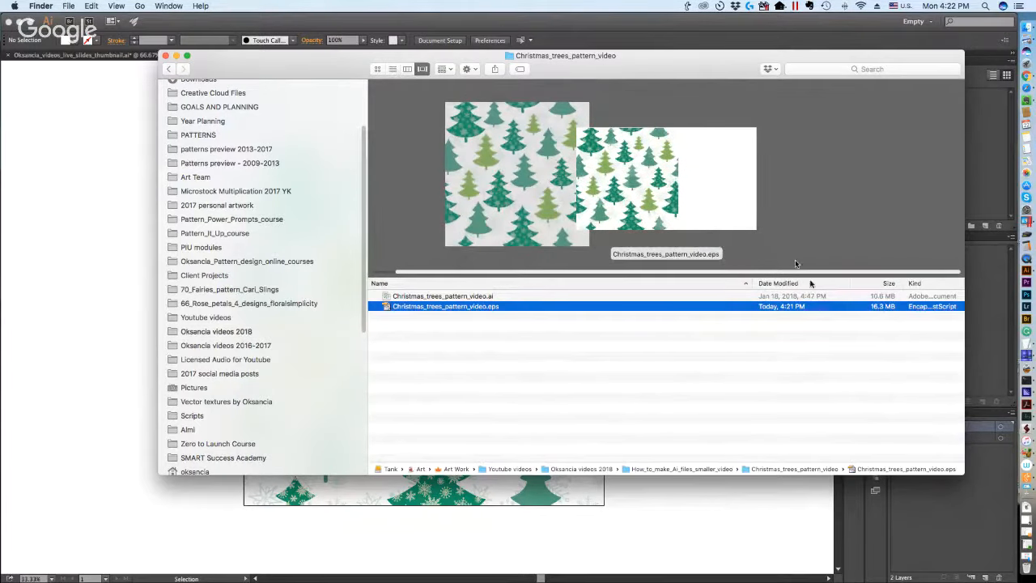
left_click(883, 297)
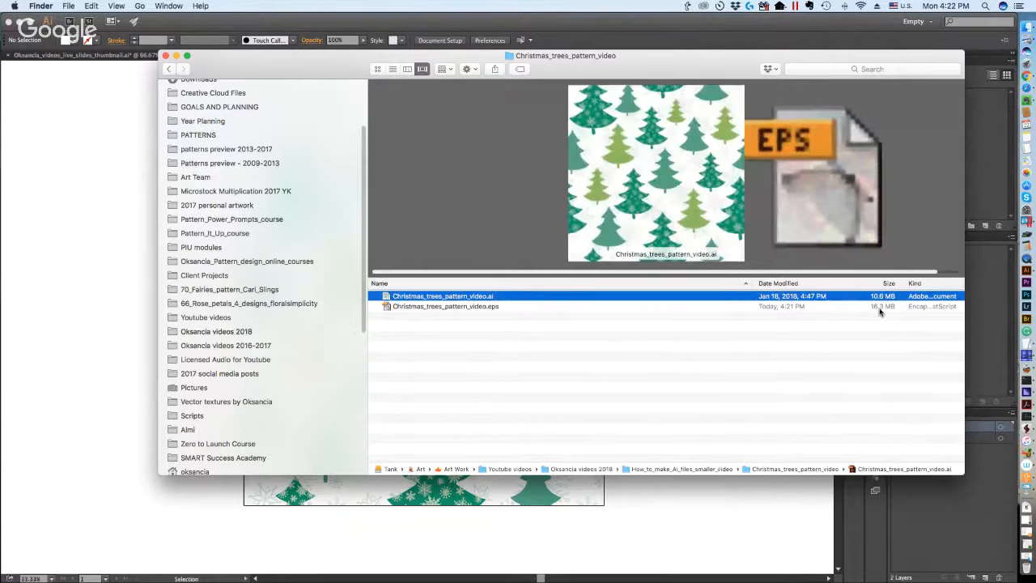
left_click(880, 308)
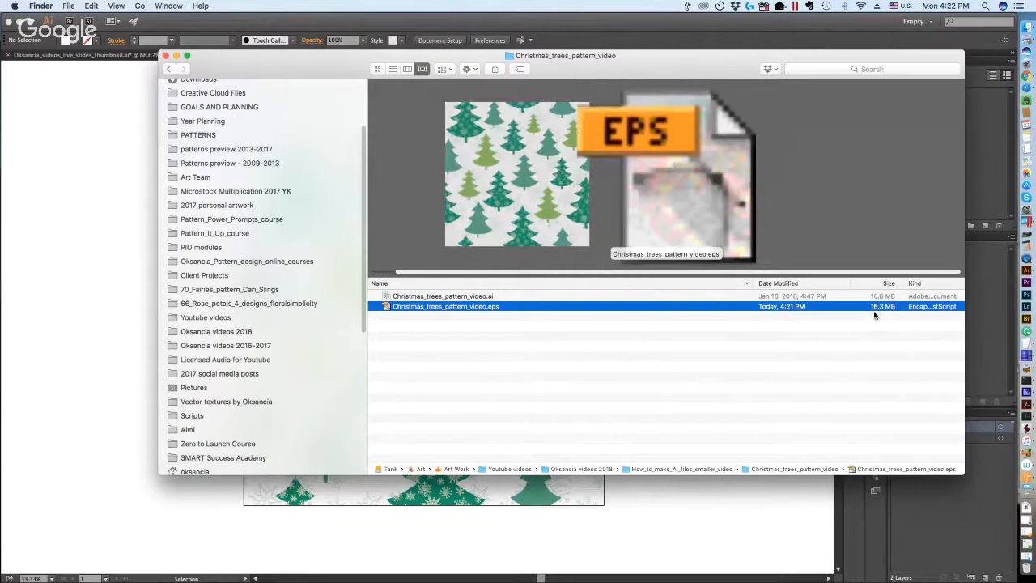
left_click(880, 297)
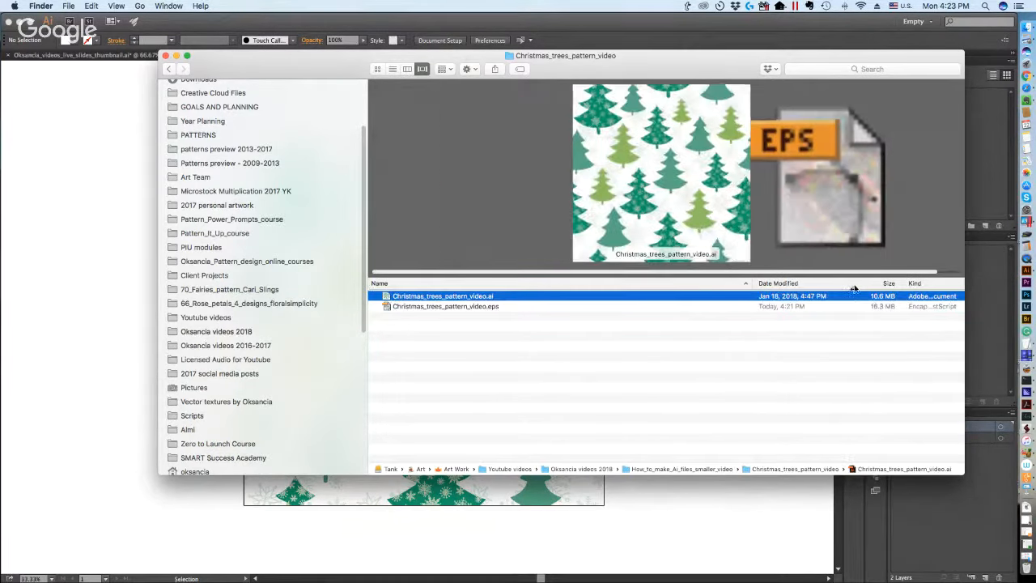
left_click(880, 308)
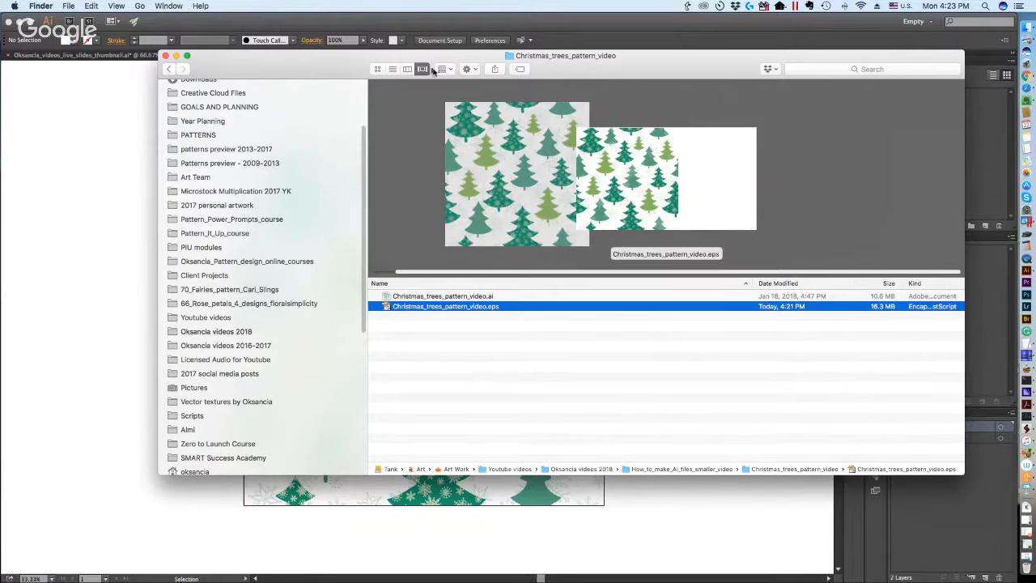
left_click(407, 70)
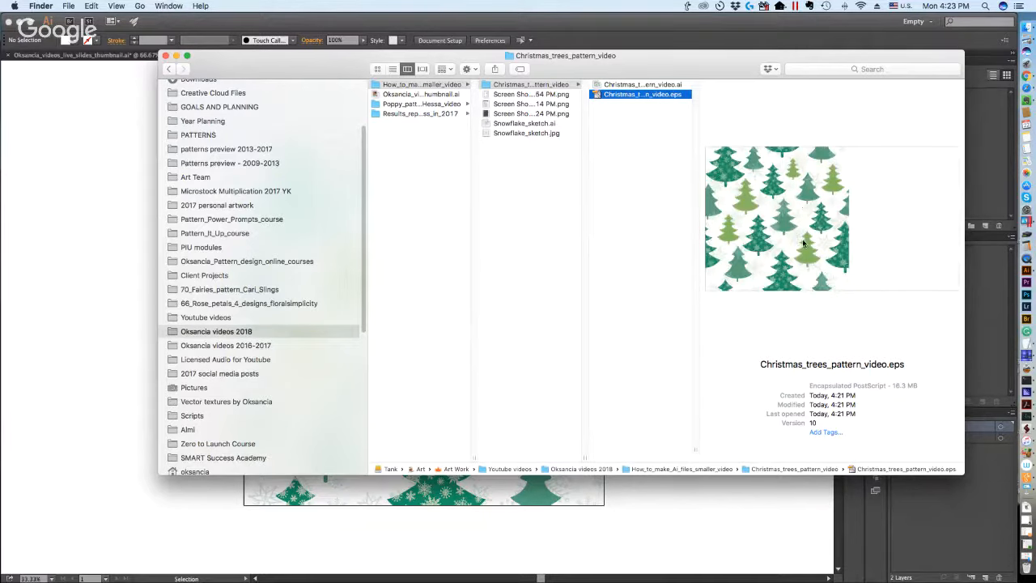
left_click(172, 498)
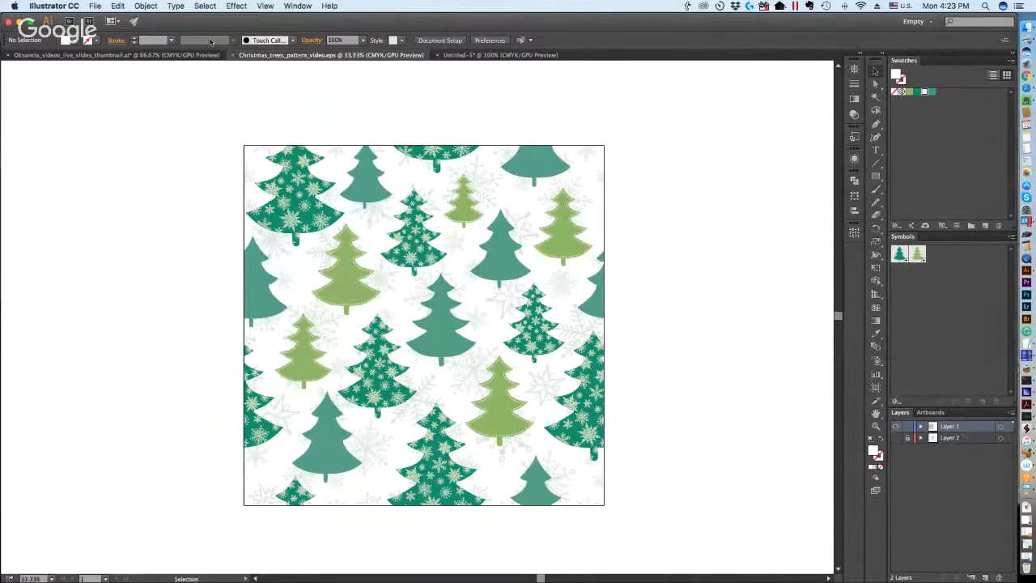
Reopen Christmas_trees_pattern_video.ai from the recently used files.
left_click(95, 5)
mouse_move(127, 49)
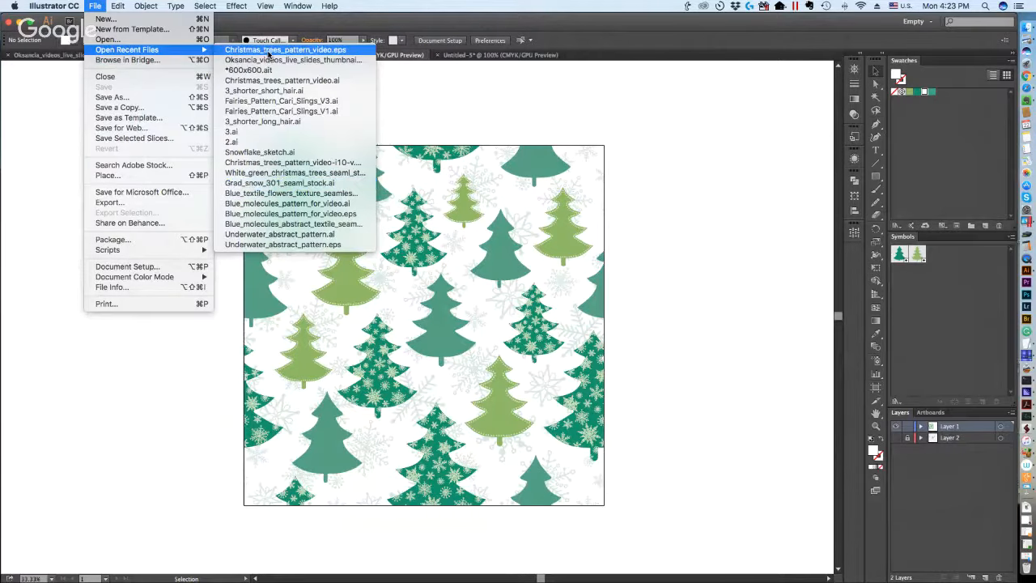
left_click(268, 50)
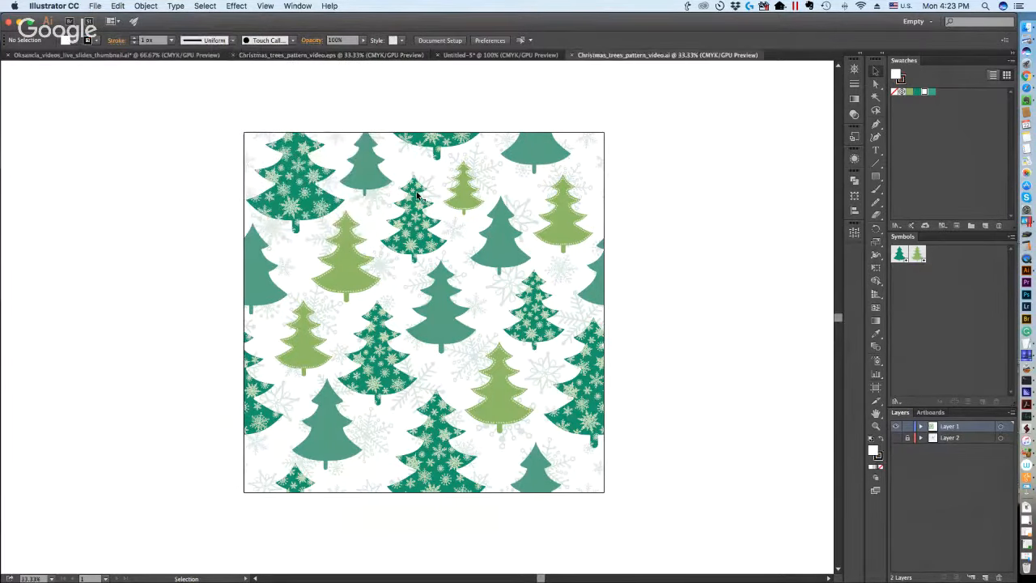
Select the whole Christmas trees pattern, scale it proportionally to 600 px wide and deselect it.
key("super+a")
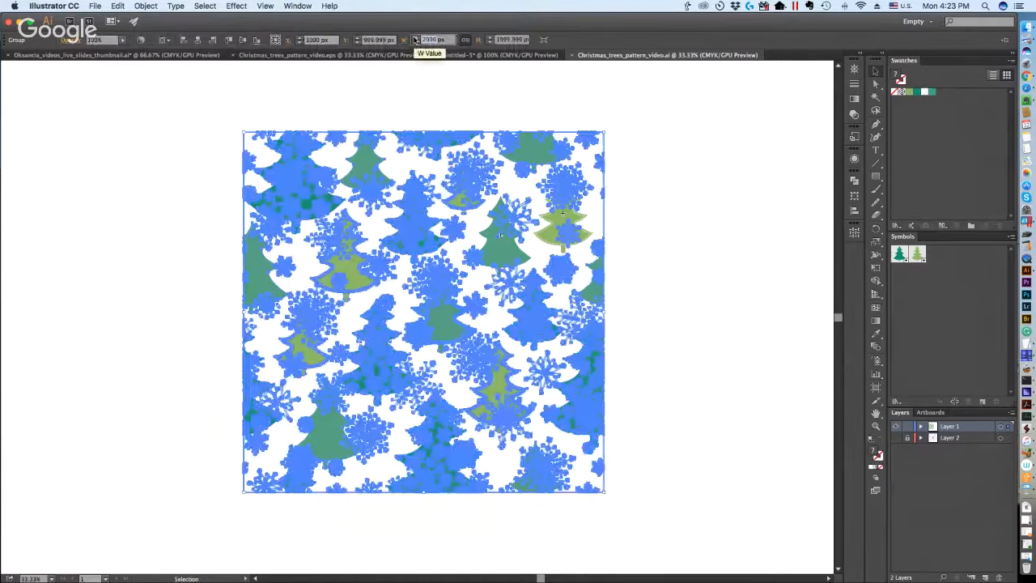
type("600")
key("Return")
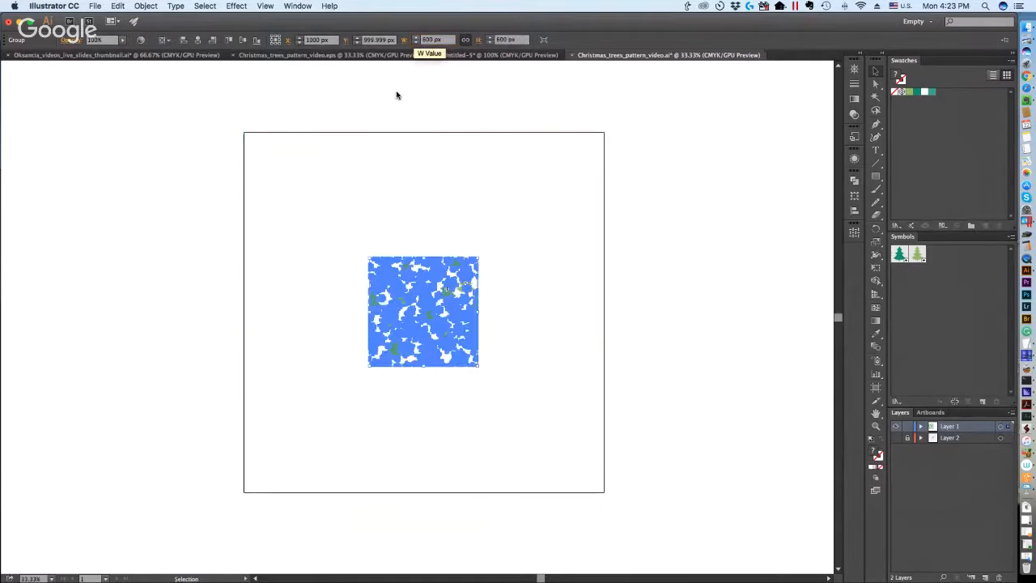
left_click(598, 228)
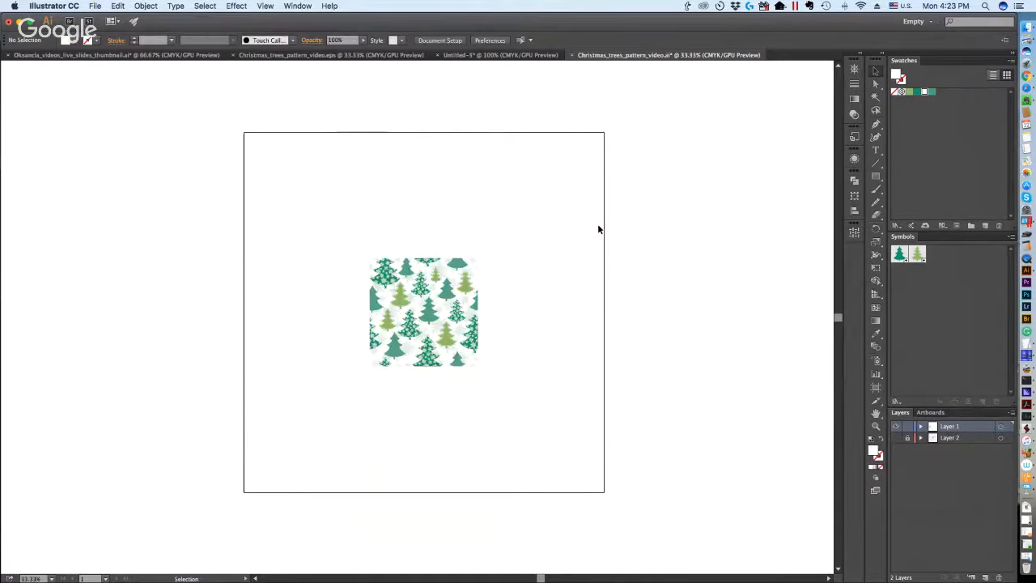
Fit the artboard to the reduced pattern artwork with the Artboard tool.
left_click(876, 387)
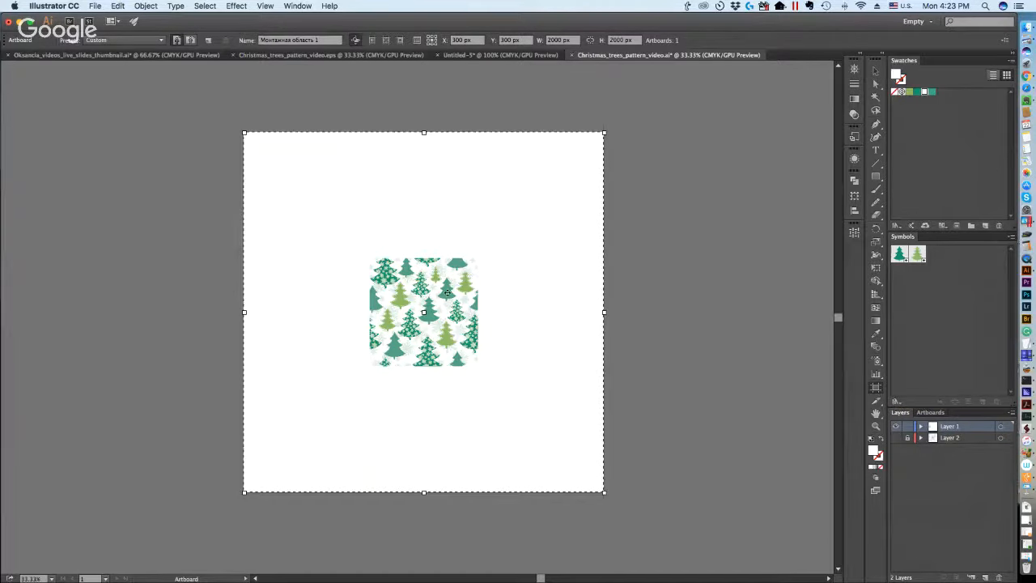
left_click(447, 293)
left_click(875, 426)
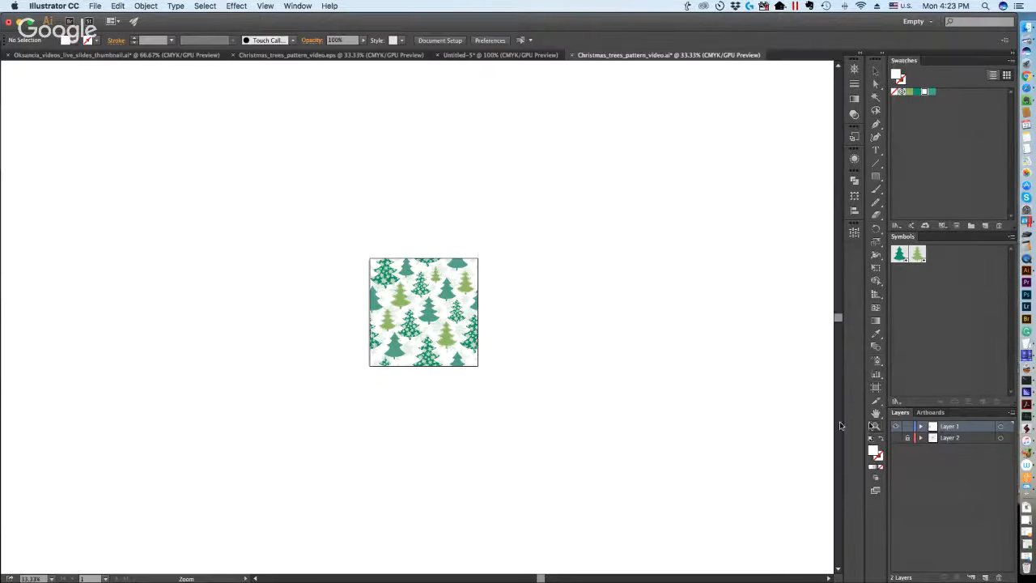
left_click(431, 314)
left_click(361, 340)
left_click(374, 294)
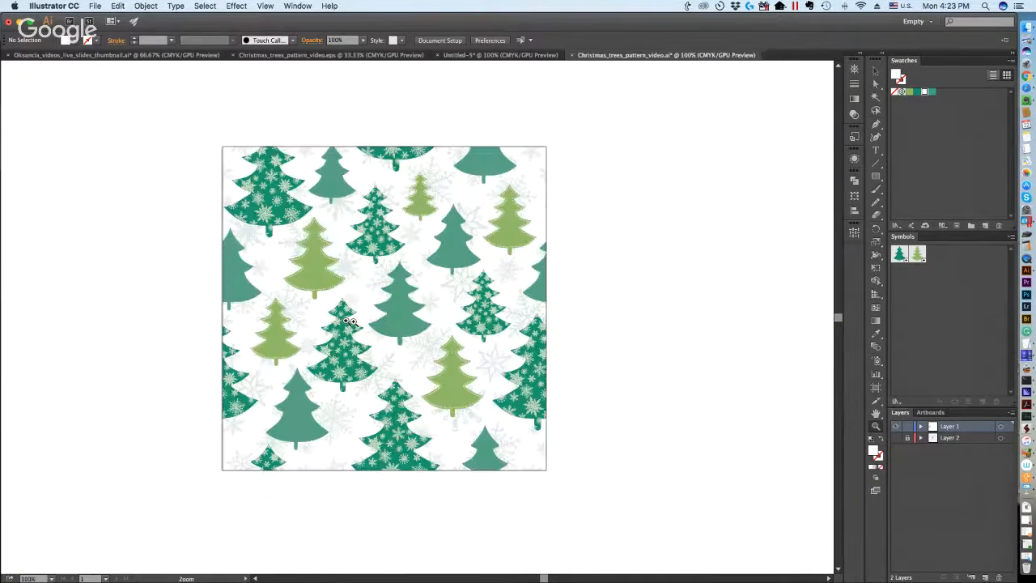
Select the pattern group to check its dimensions, deselect it and save the resized .ai document.
key("v")
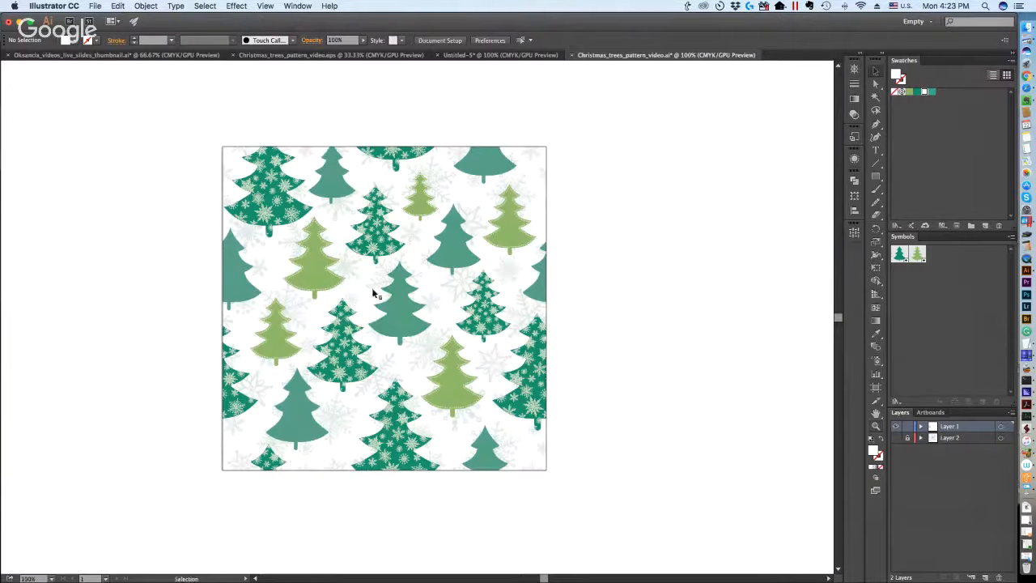
left_click(458, 272)
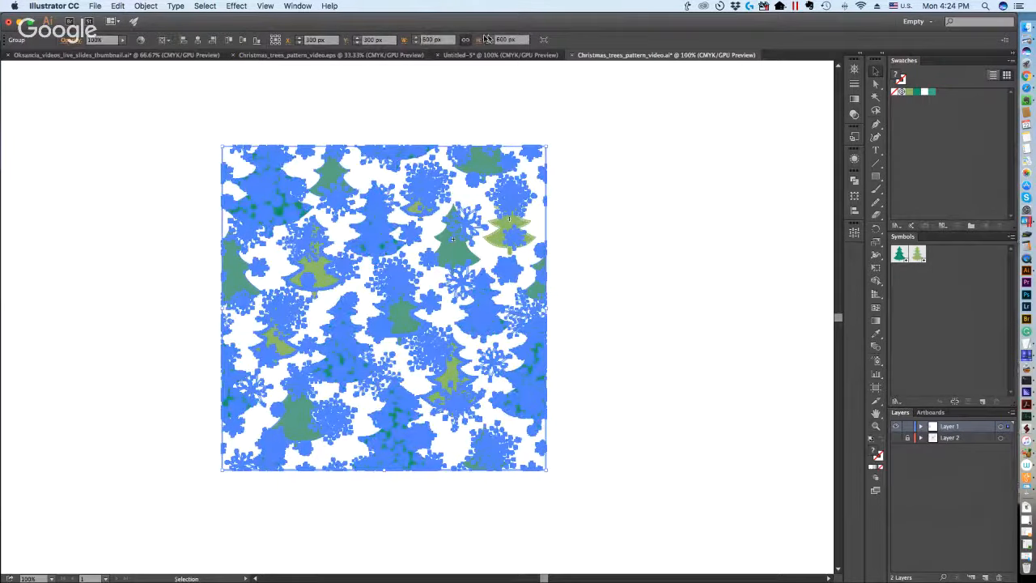
left_click(465, 106)
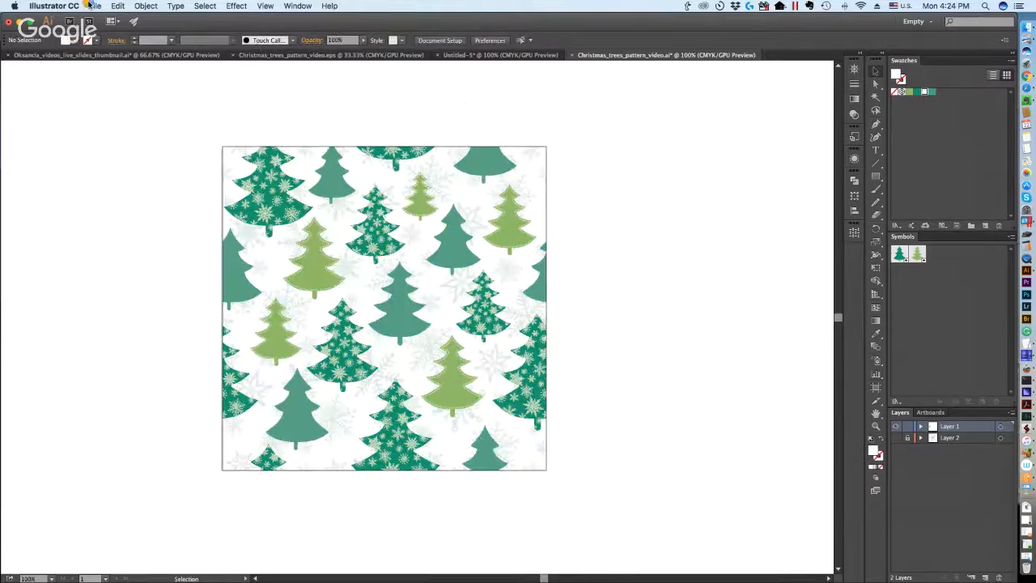
key("super+s")
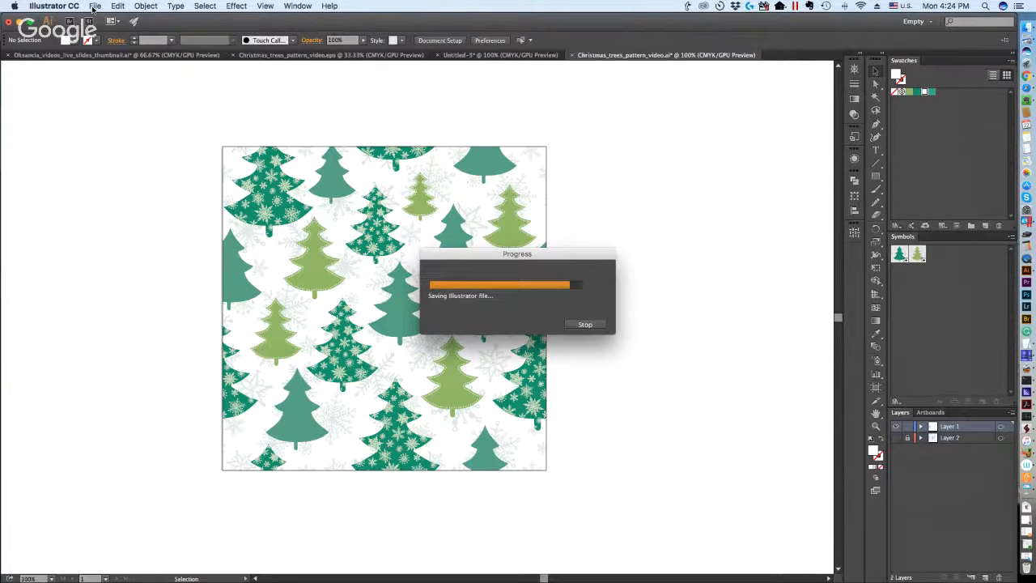
Save the resized pattern under the name Christmas_trees_pattern_video_600.eps in Illustrator EPS format.
left_click(94, 7)
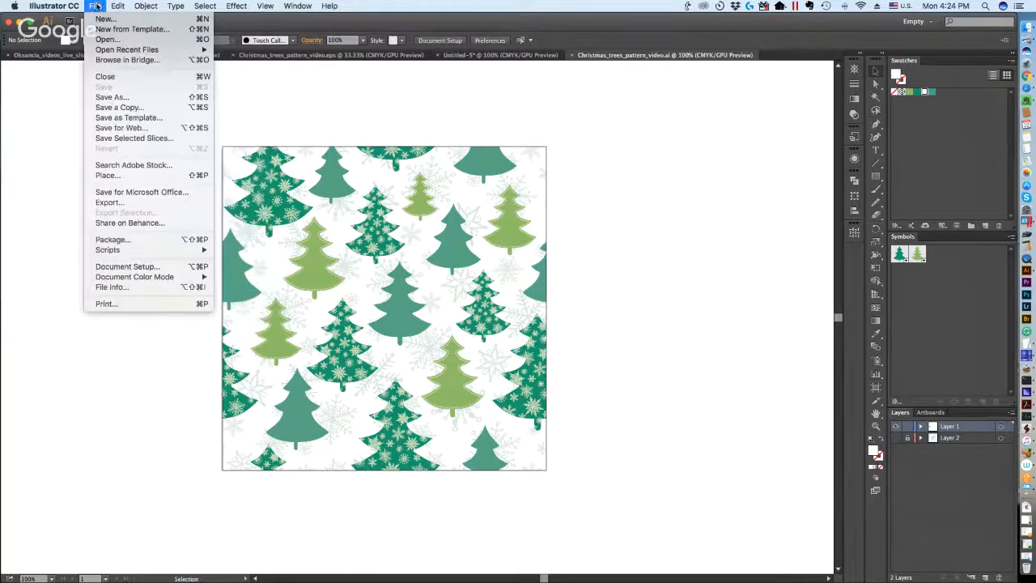
left_click(112, 97)
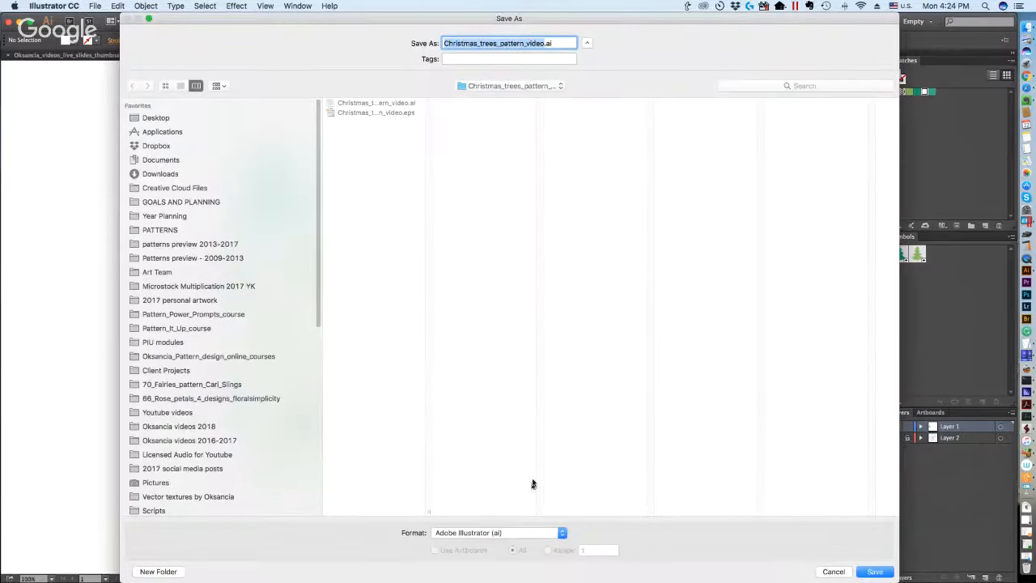
left_click(499, 532)
left_click(489, 545)
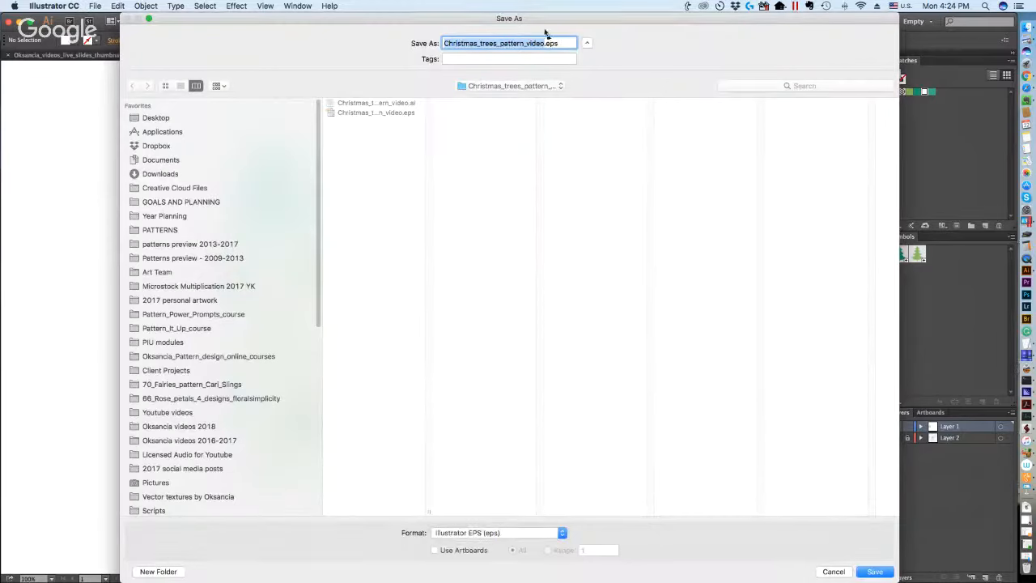
left_click(543, 47)
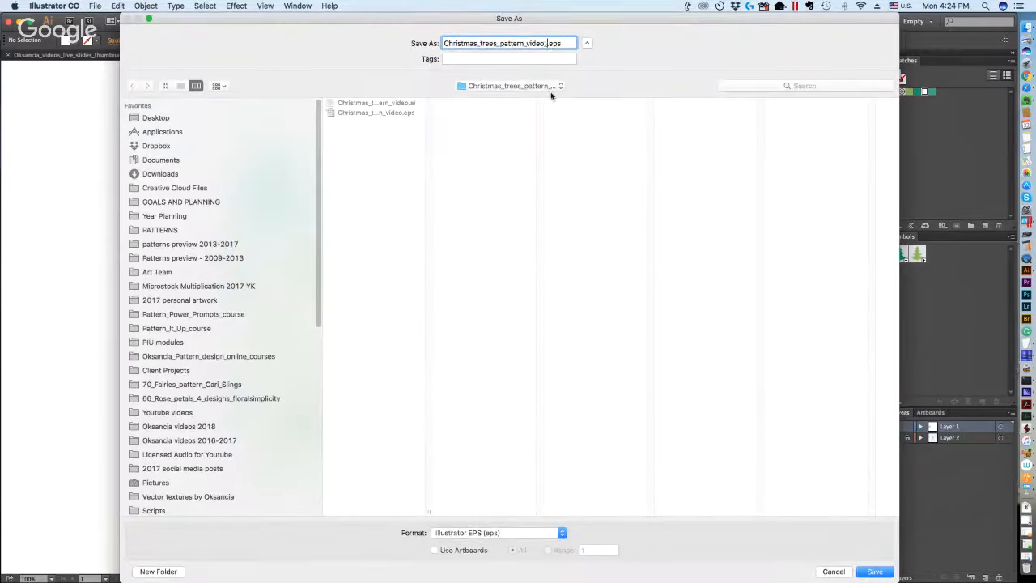
type("_600")
left_click(887, 573)
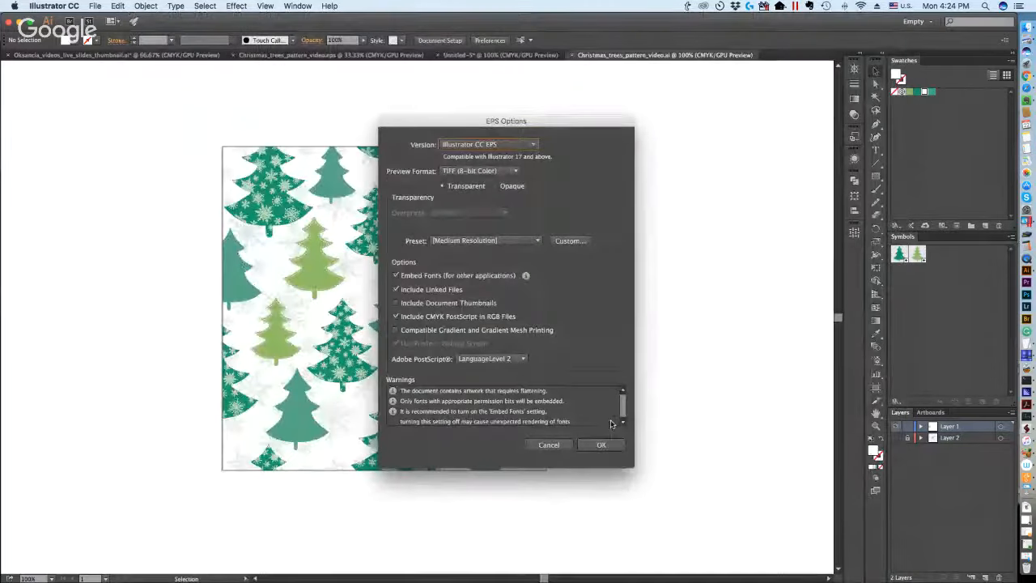
Set the EPS version to Illustrator 10 EPS and finish the export.
left_click(488, 144)
left_click(485, 256)
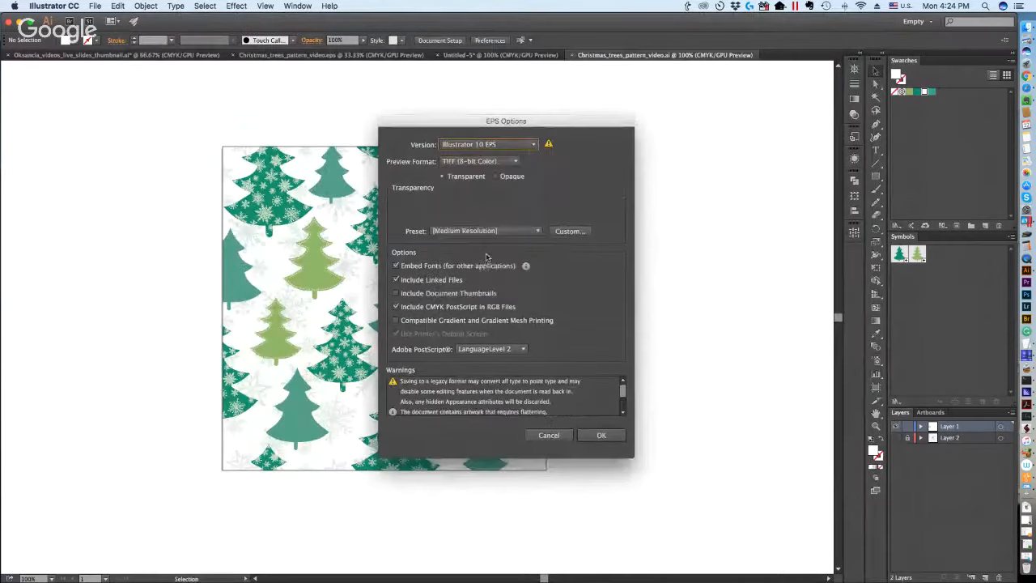
left_click(601, 435)
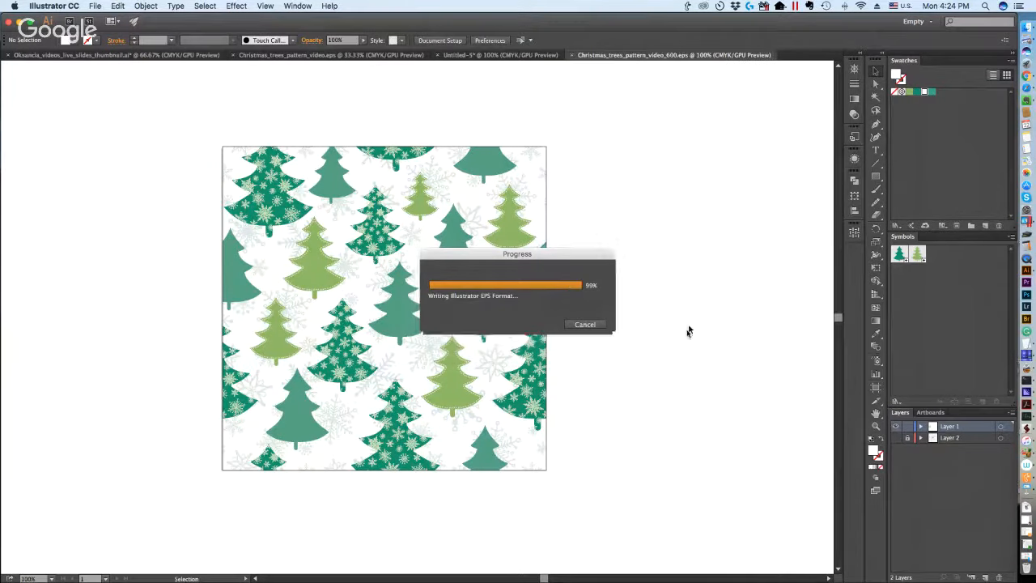
Switch to Finder, compare the file sizes of Christmas_trees_pattern_video_600.eps and Christmas_trees_pattern_video.eps, and return to Illustrator.
left_click(1026, 27)
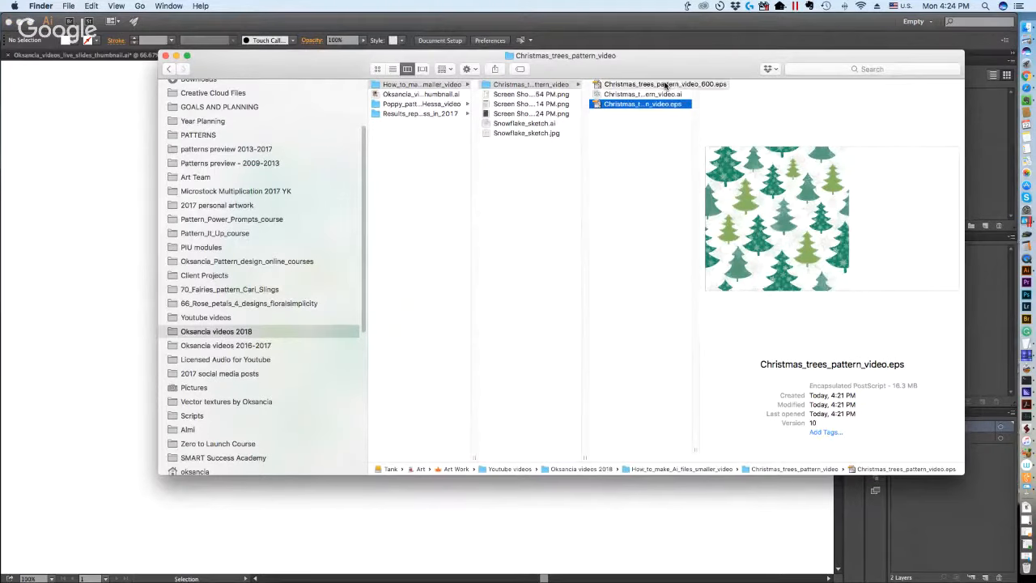
left_click(665, 86)
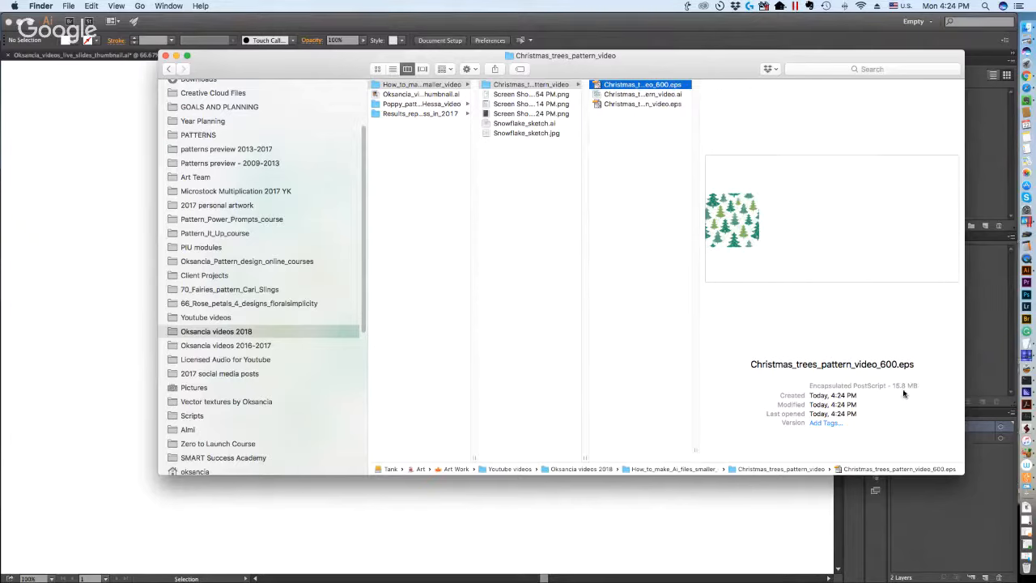
left_click(665, 104)
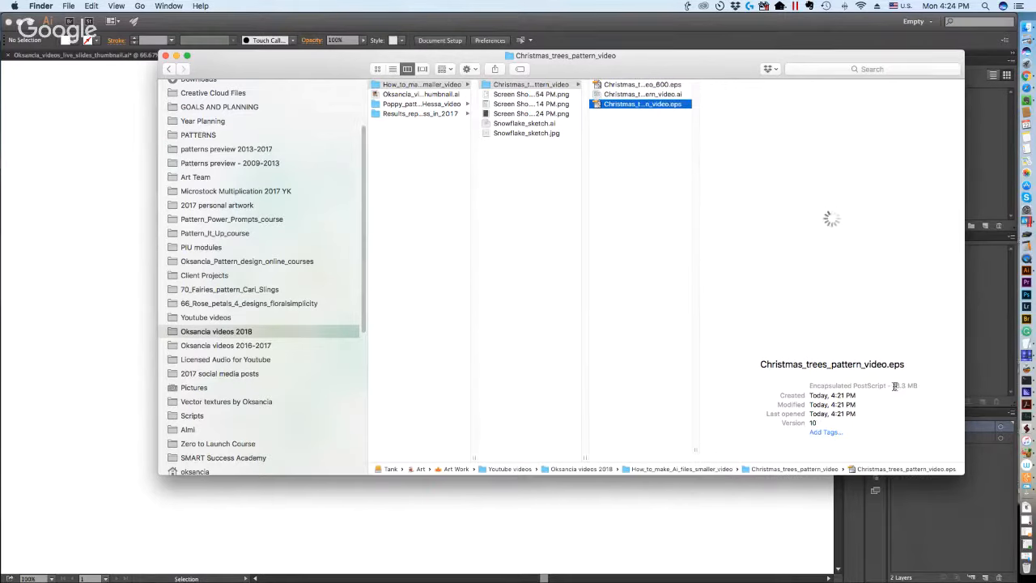
left_click(662, 86)
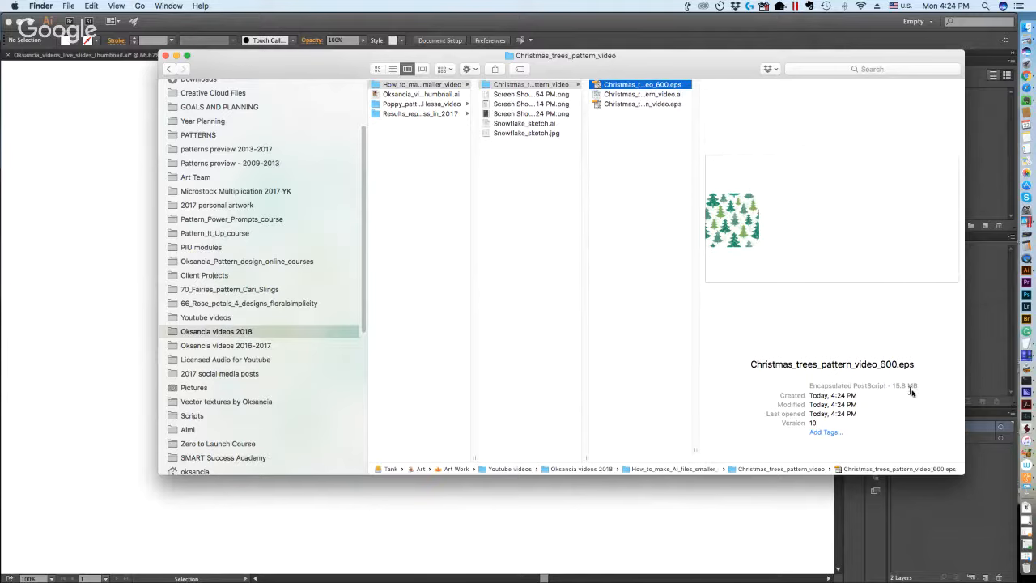
left_click(644, 105)
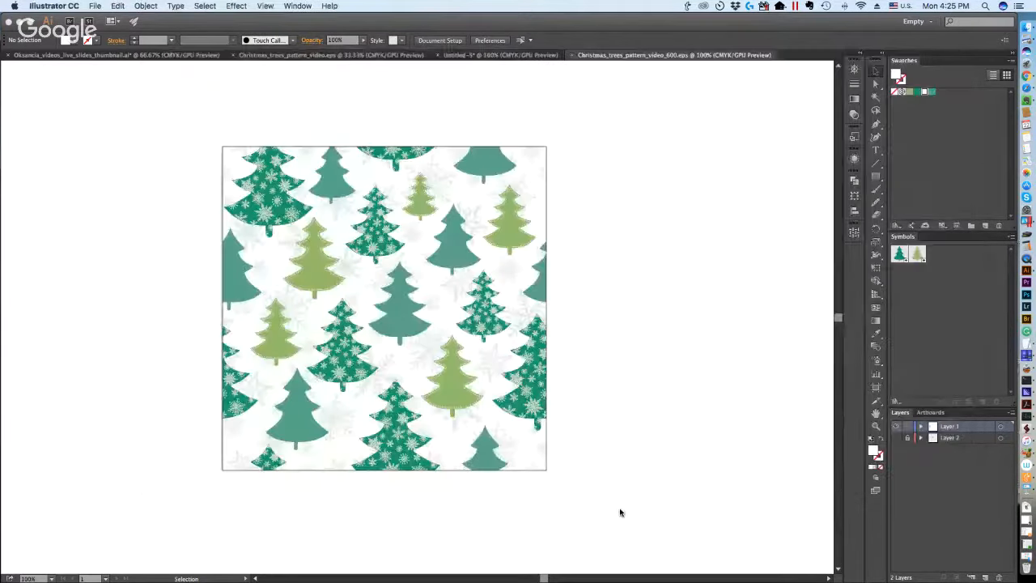
left_click(621, 512)
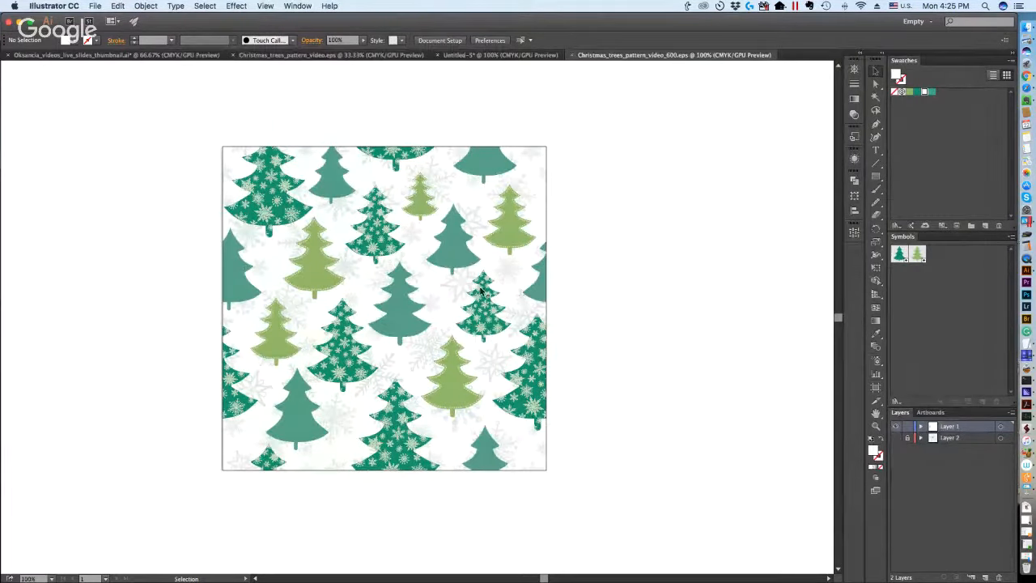
Bring up the methods slide document and select method 2, "Remove unnecessary panel elements from your file".
left_click(340, 56)
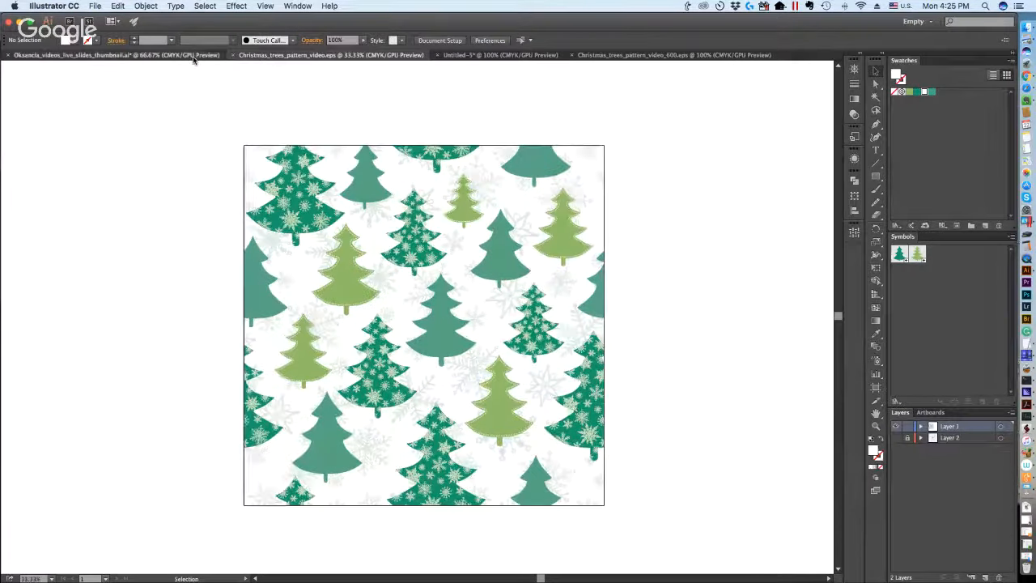
left_click(192, 56)
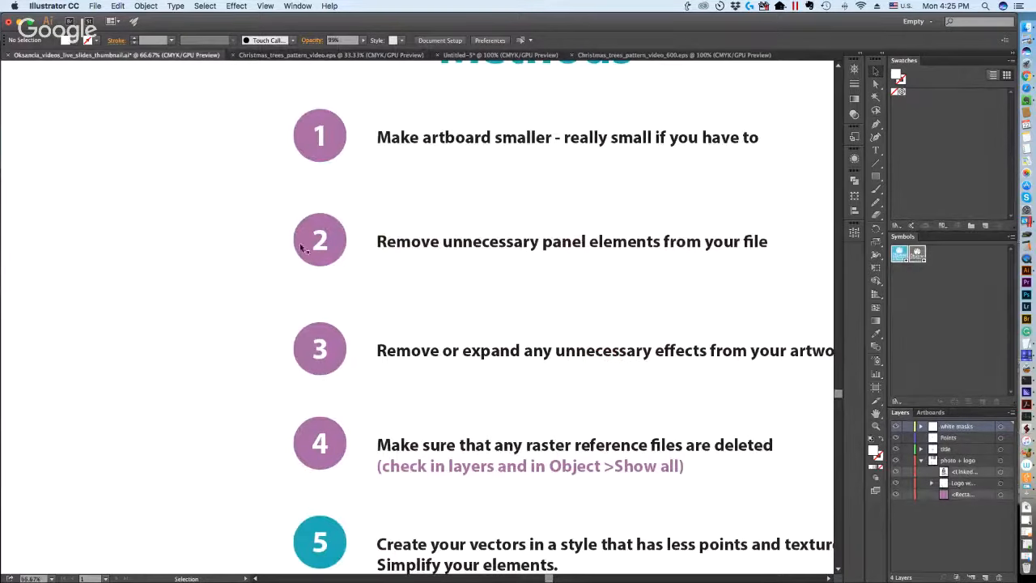
left_click_drag(272, 206, 770, 263)
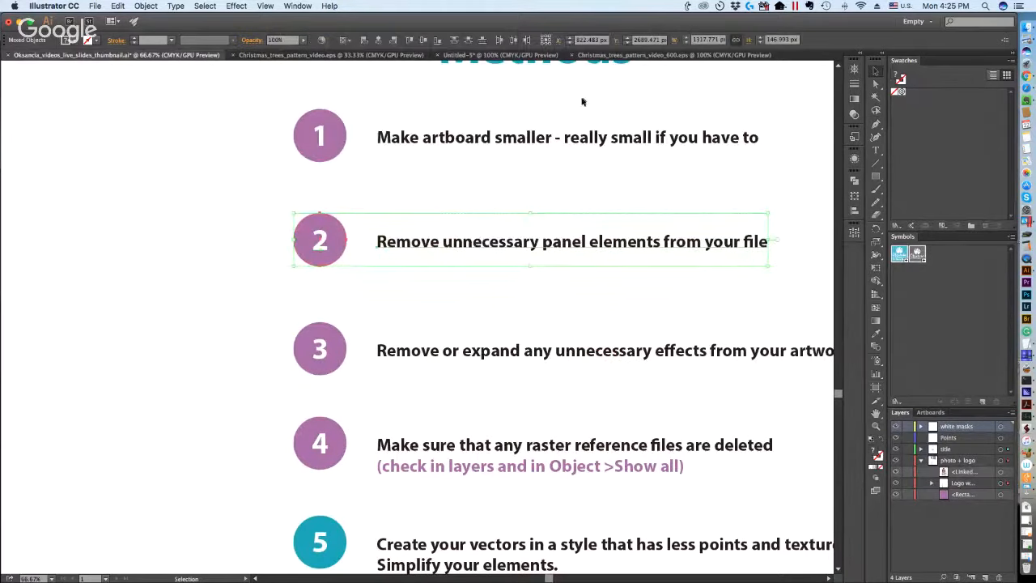
Return to Christmas_trees_pattern_video_600.eps and delete all of its colour swatches.
left_click(671, 55)
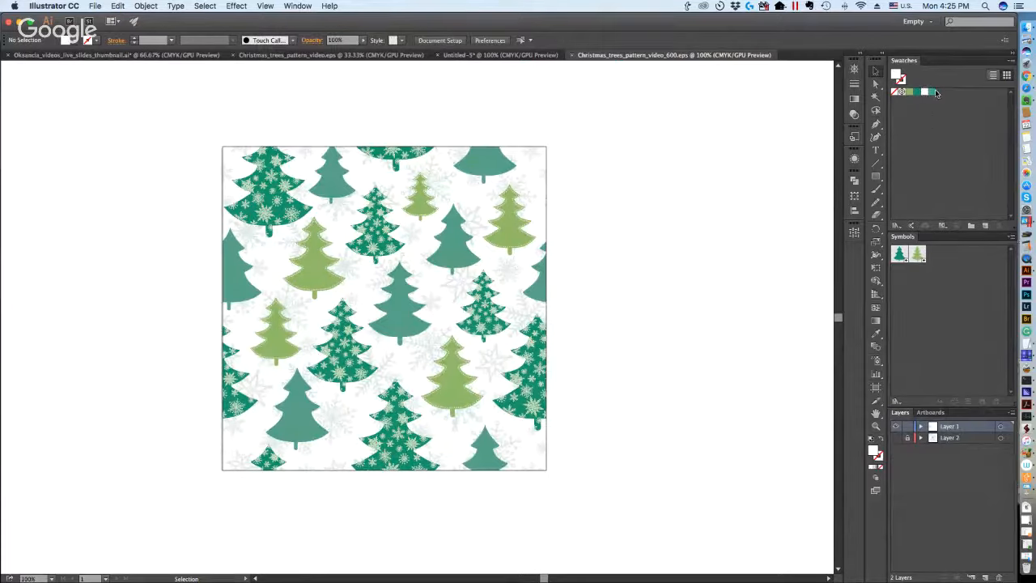
left_click(910, 92)
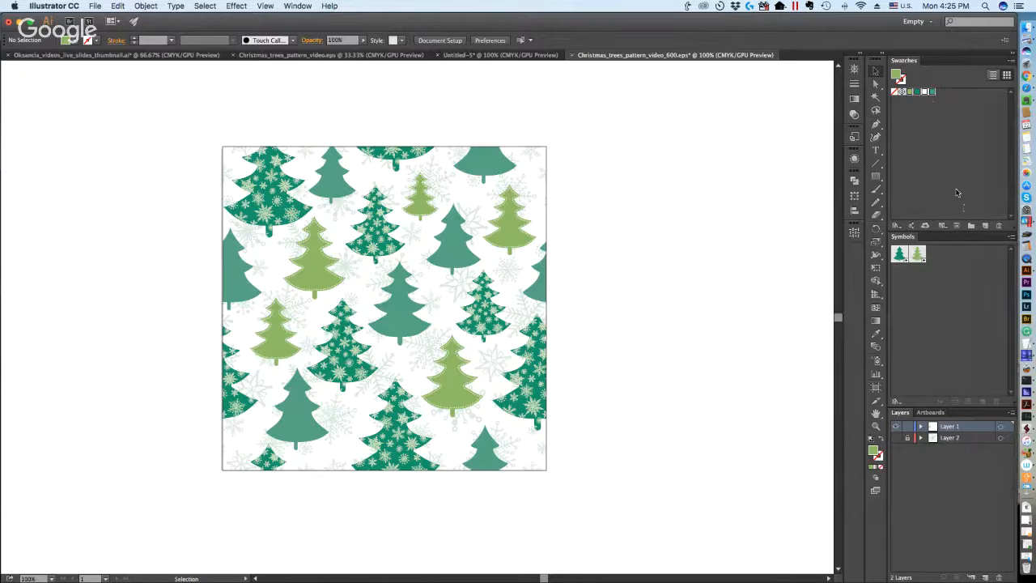
left_click(999, 225)
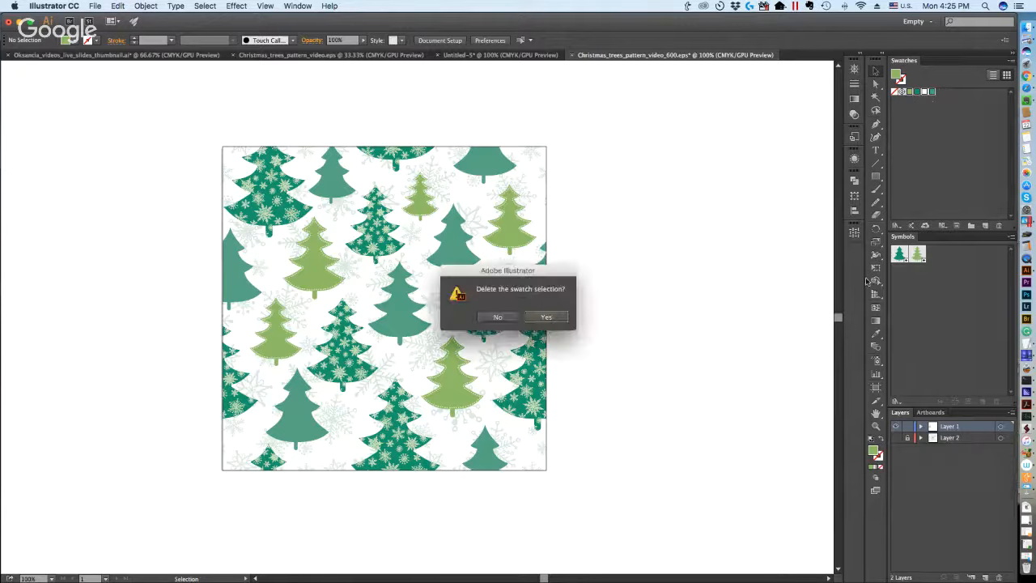
left_click(544, 316)
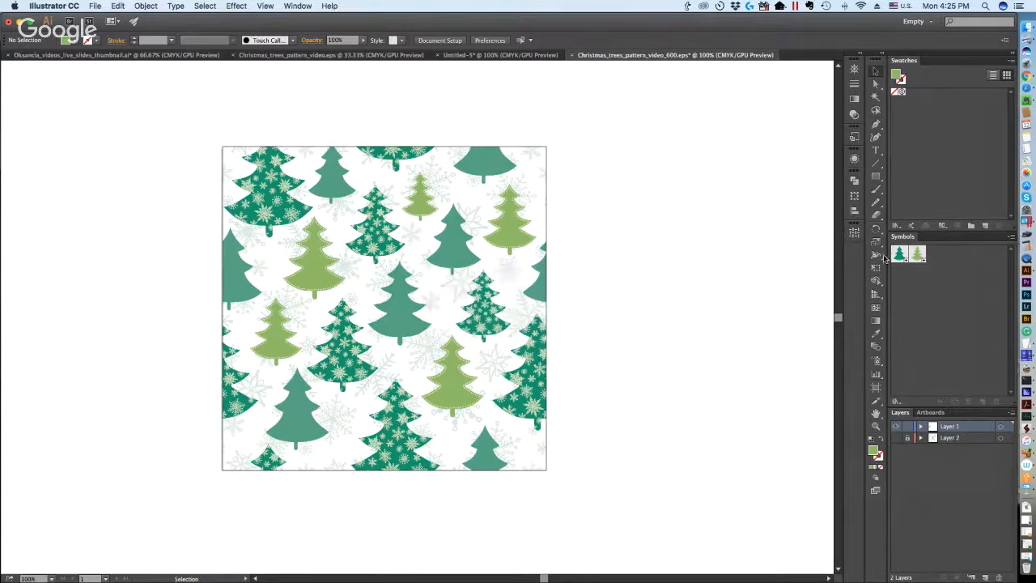
Try deleting both tree symbols together with their instances, and undo the deletion.
left_click(897, 255)
left_click(917, 257, "shift")
left_click(999, 403)
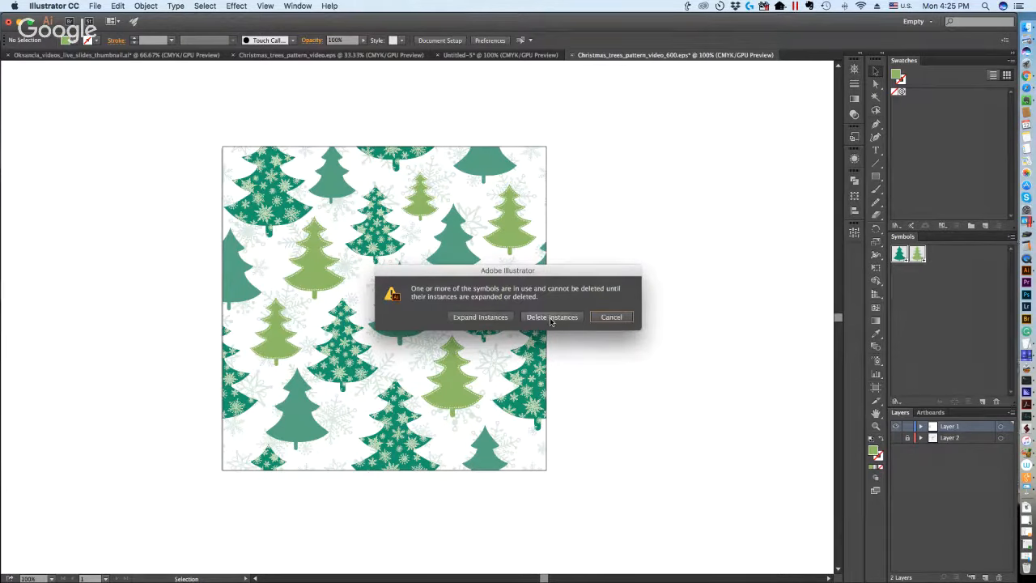
left_click(551, 317)
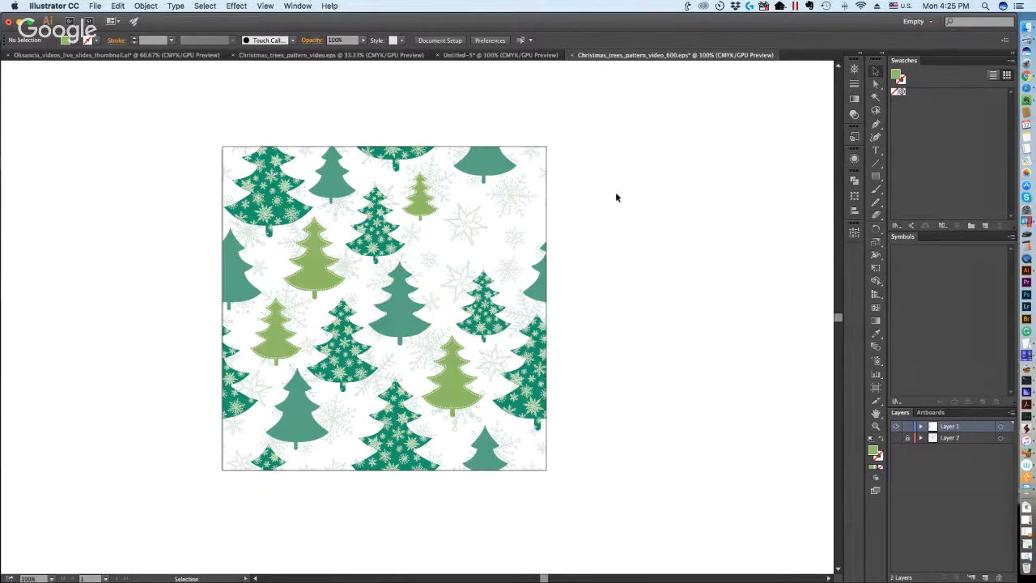
key("super+z")
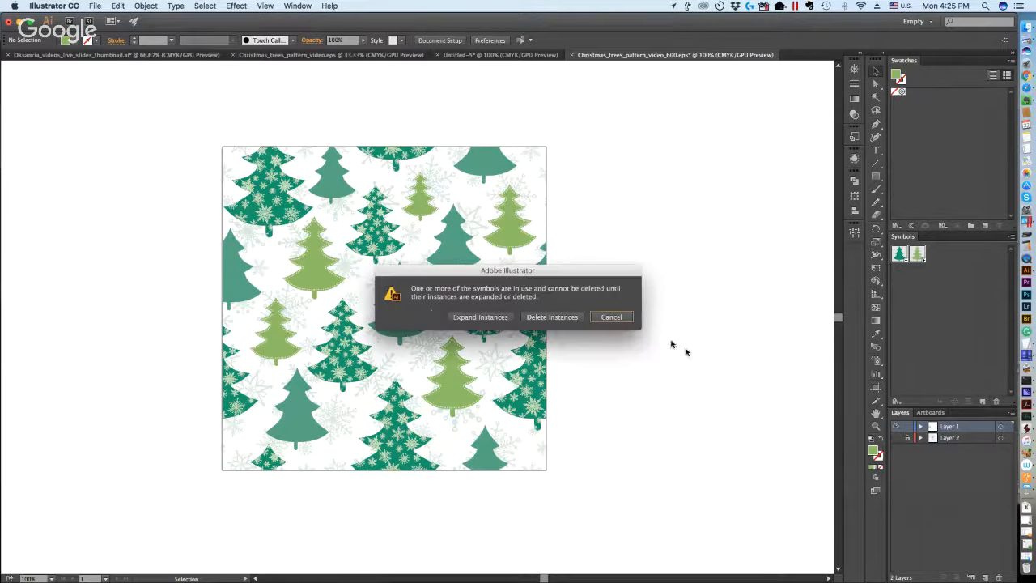
Delete both tree symbols from the document, expanding their instances in the artwork.
left_click(997, 402)
left_click(480, 317)
left_click(674, 305)
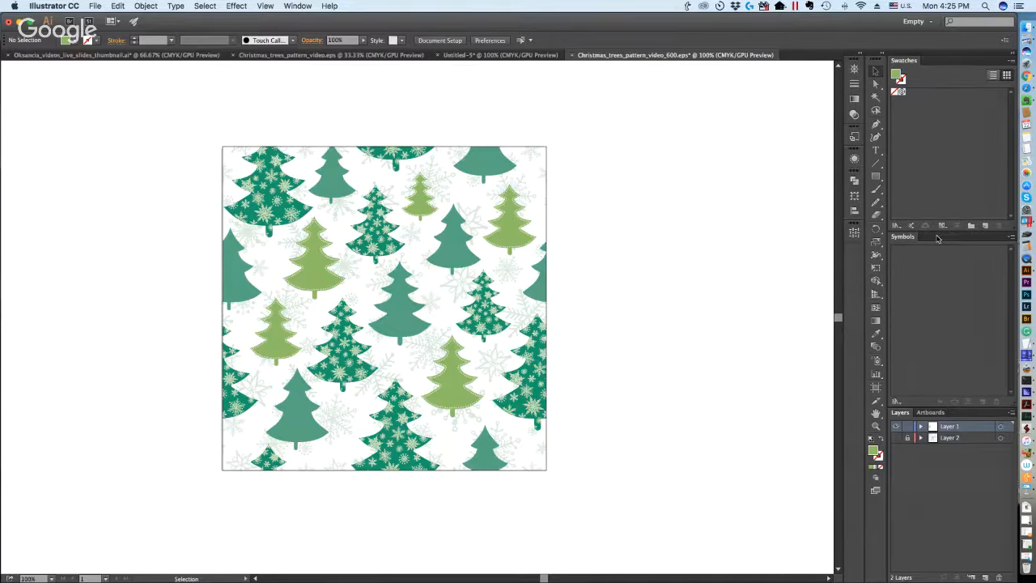
left_click(437, 253)
Bring up the methods slide document and select method 3, "Remove or expand any unnecessary effects from your artwork".
left_click(259, 57)
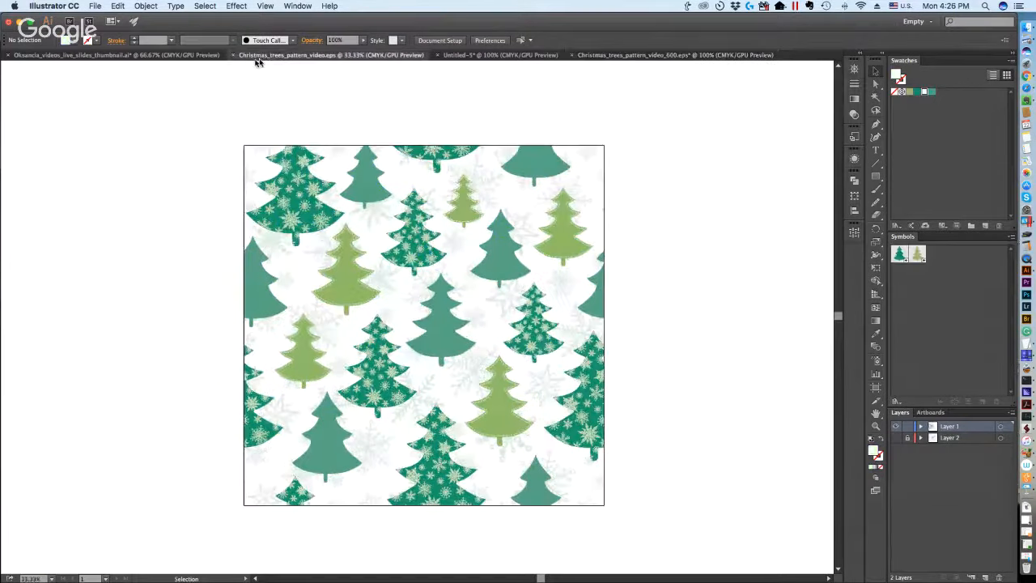
left_click(192, 56)
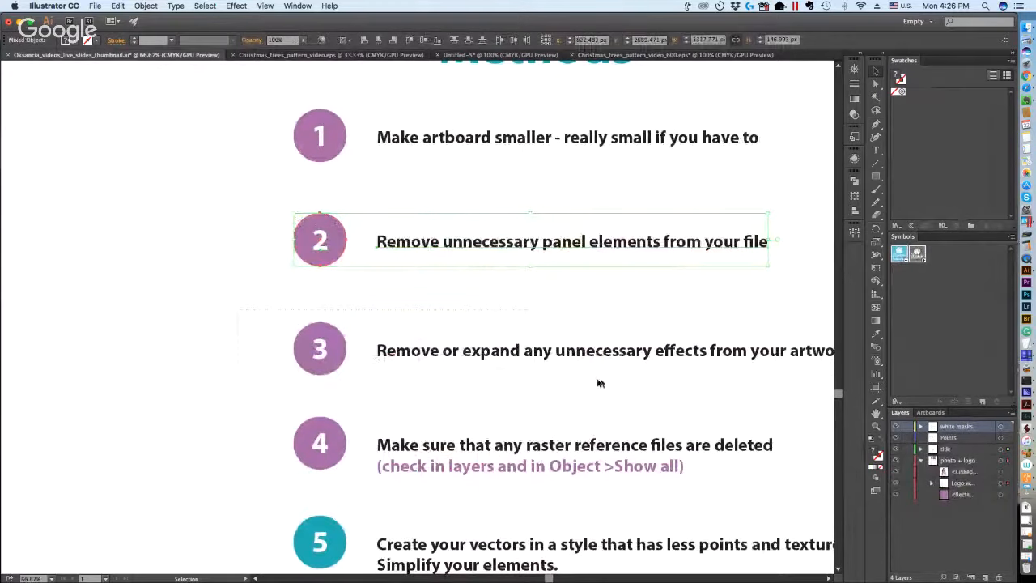
left_click(599, 379)
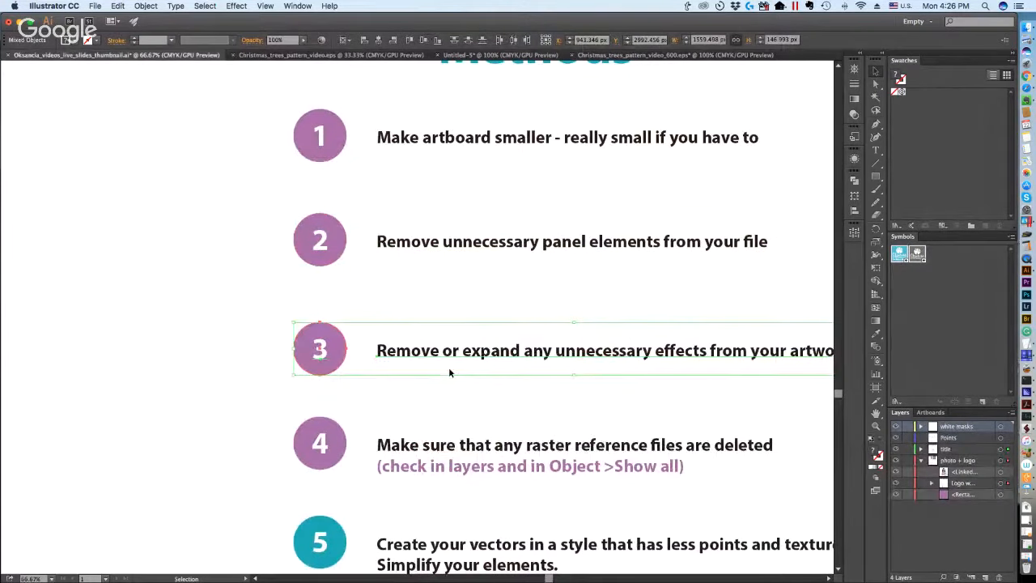
left_click_drag(686, 379, 601, 370)
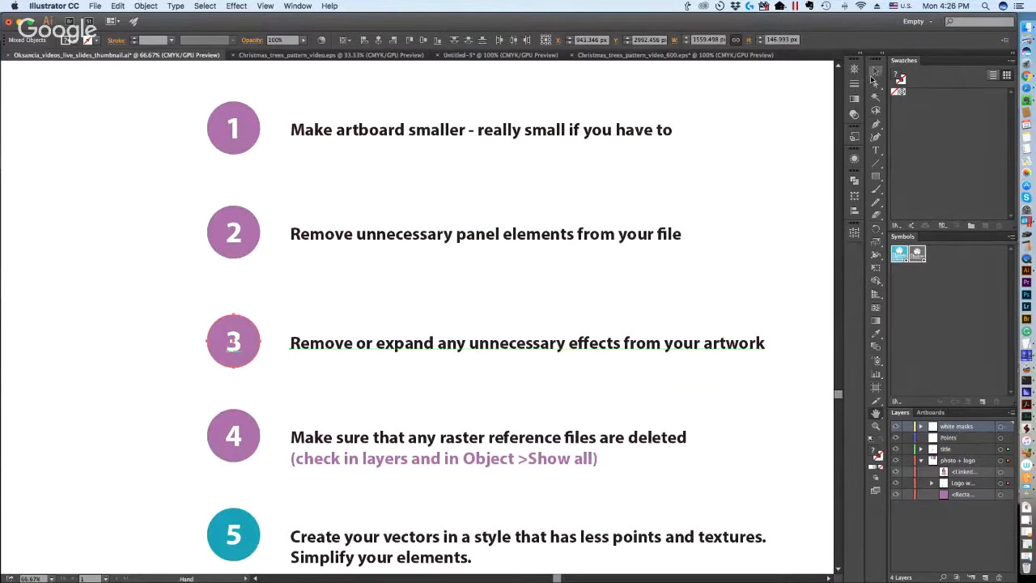
Check Christmas_trees_pattern_video_600.eps briefly, return to the methods slides and select method 4 about deleting raster reference files.
left_click(609, 55)
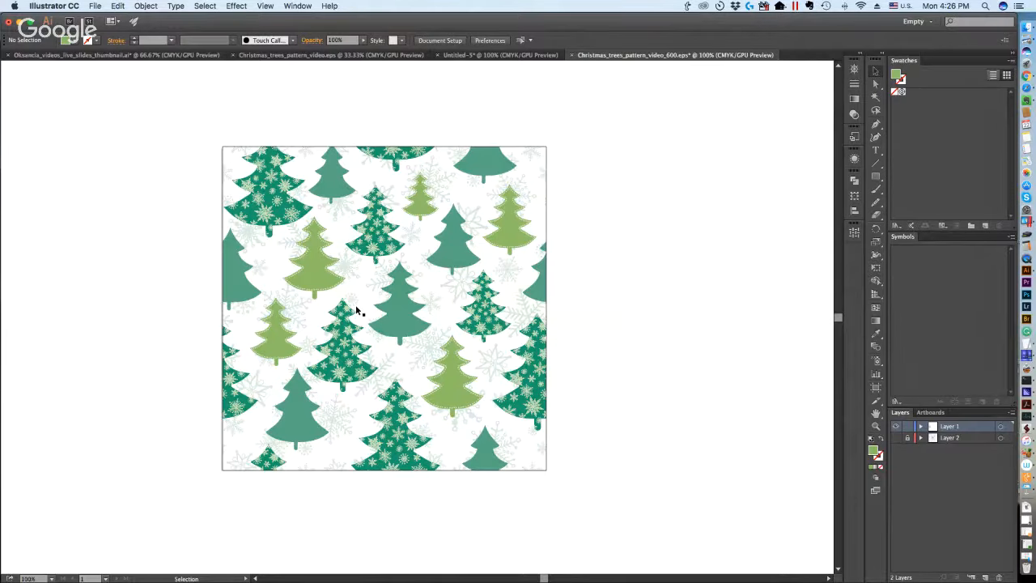
left_click(300, 55)
left_click(114, 56)
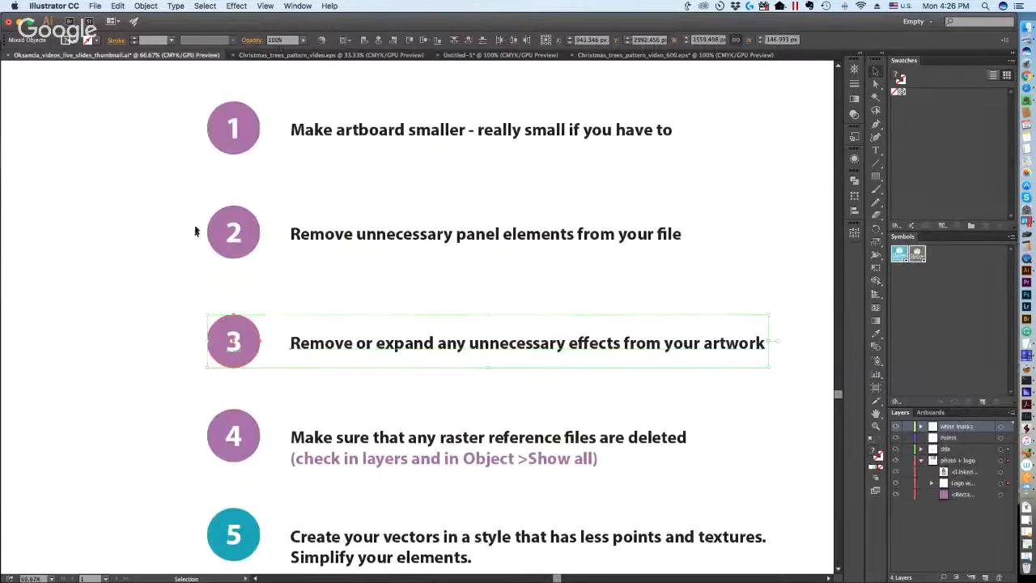
left_click(117, 353)
scroll(142, 349, "down", 5)
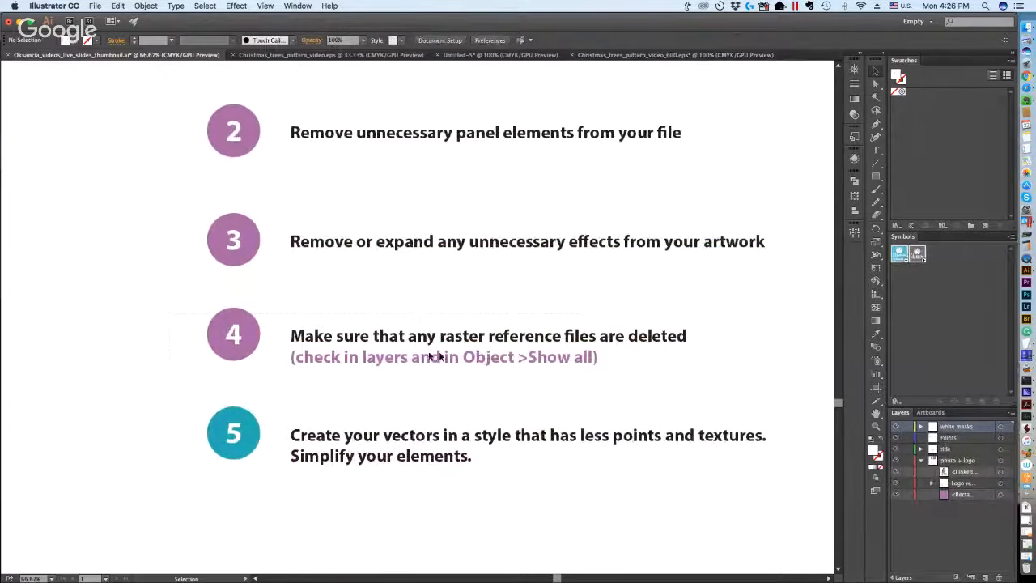
left_click_drag(722, 382, 140, 335)
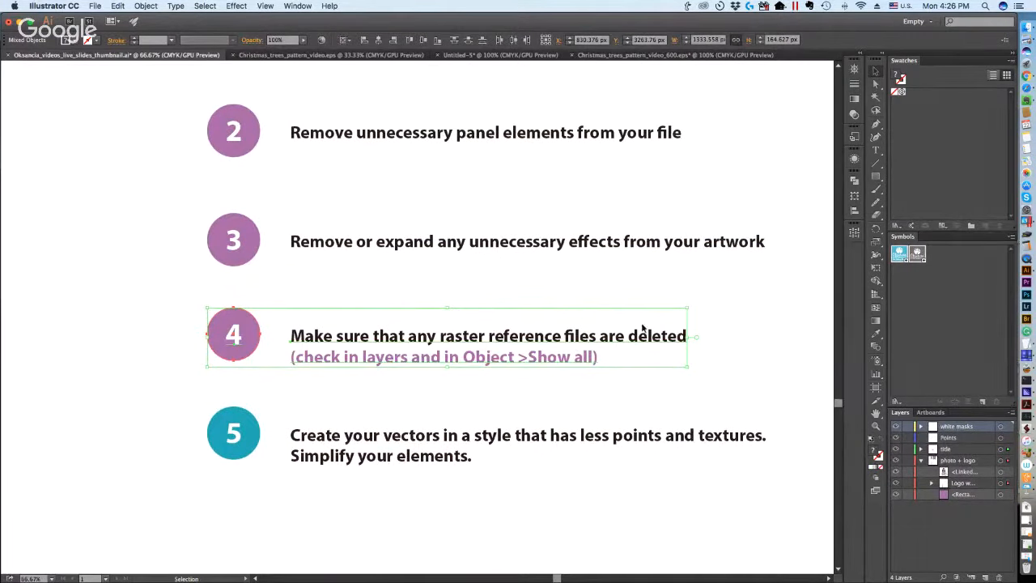
In Christmas_trees_pattern_video_600.eps, unlock Layer 2 and delete the linked snowflake sketch lying outside the artboard.
left_click(690, 55)
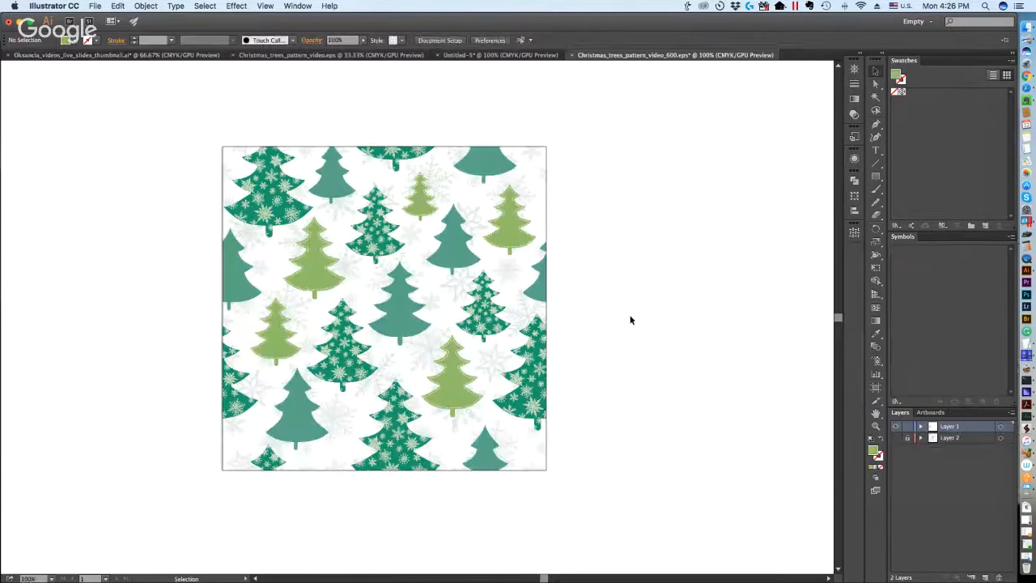
left_click(907, 438)
left_click(874, 427)
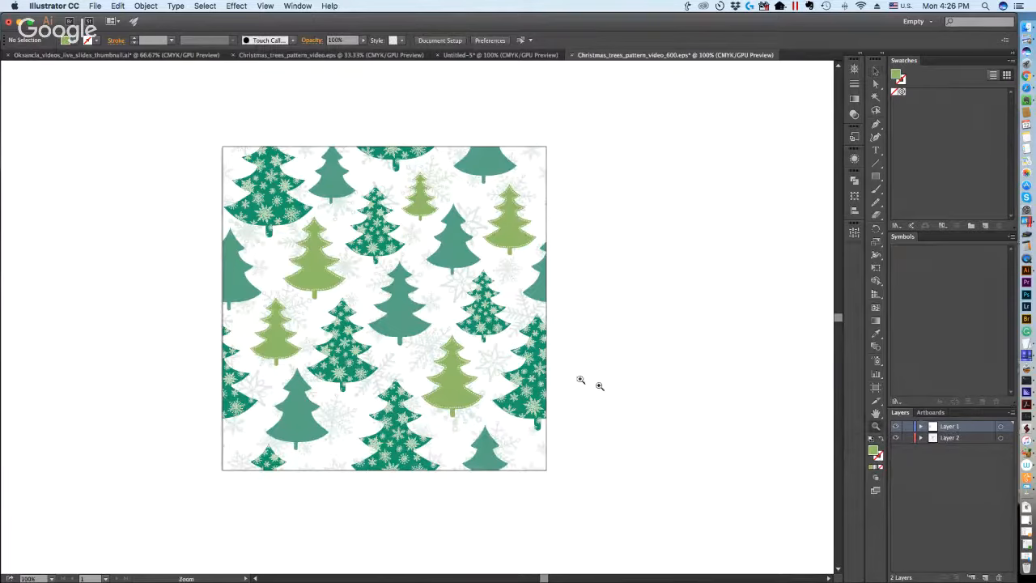
key("super+minus")
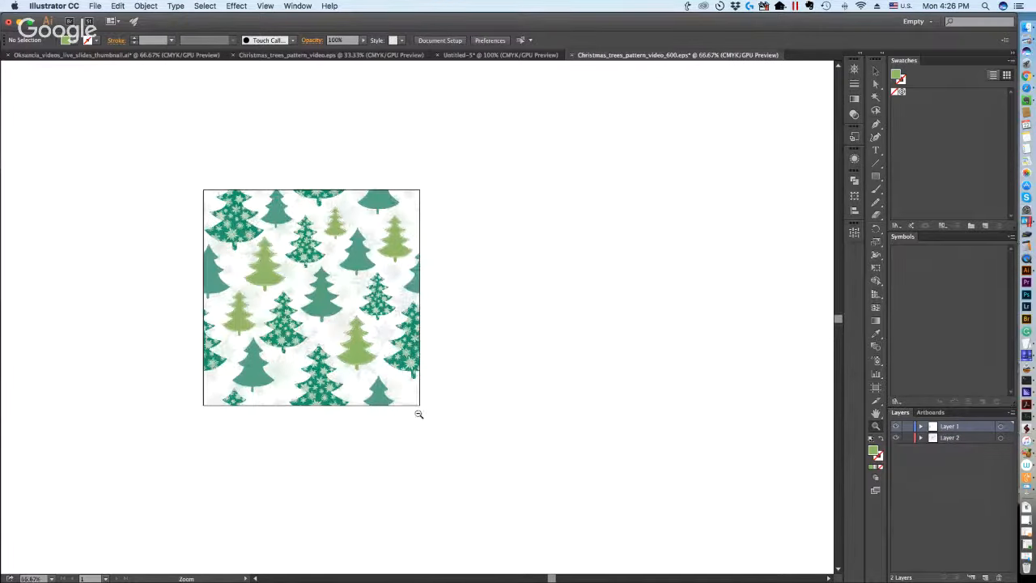
left_click(418, 413, "alt")
left_click(381, 305, "alt")
left_click(412, 314, "alt")
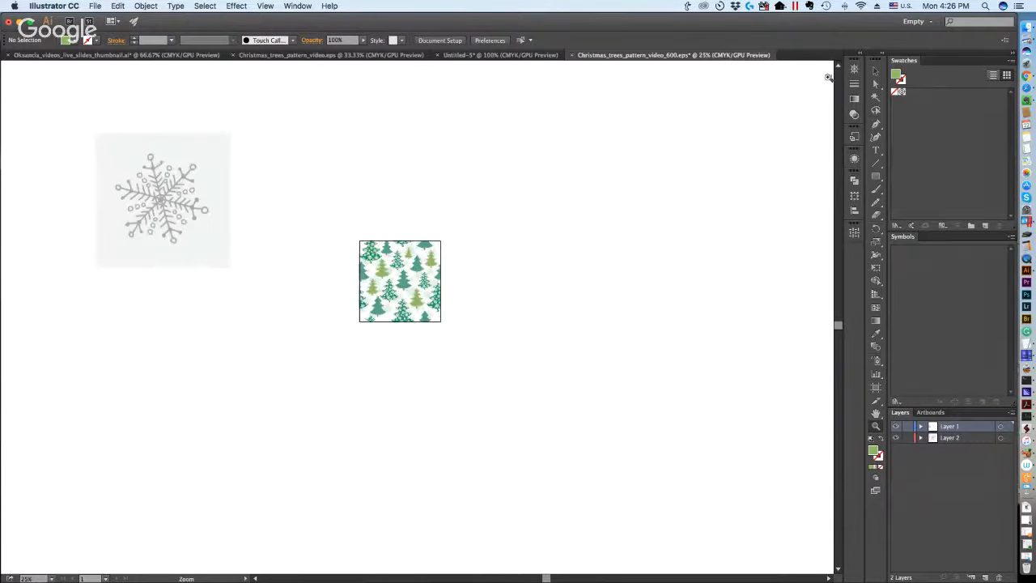
left_click(875, 72)
left_click(146, 219)
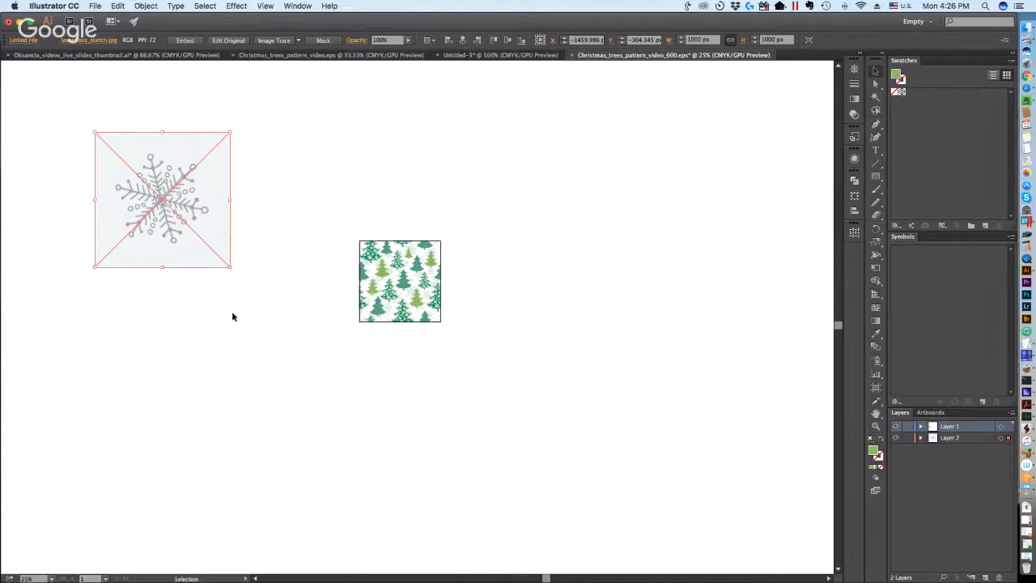
key("Delete")
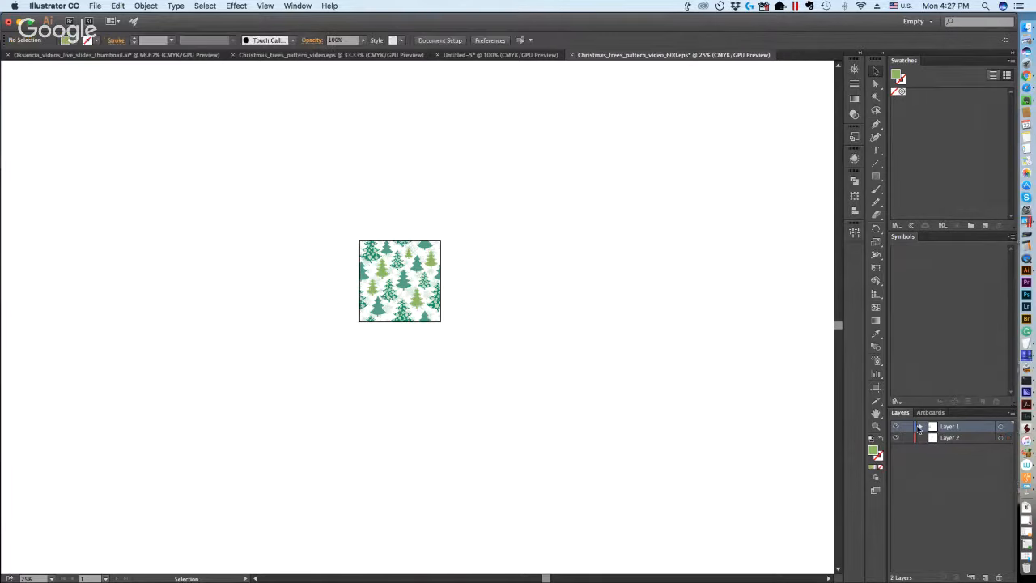
Target Layer 2 to check it for remaining content and delete the layer.
left_click(942, 437)
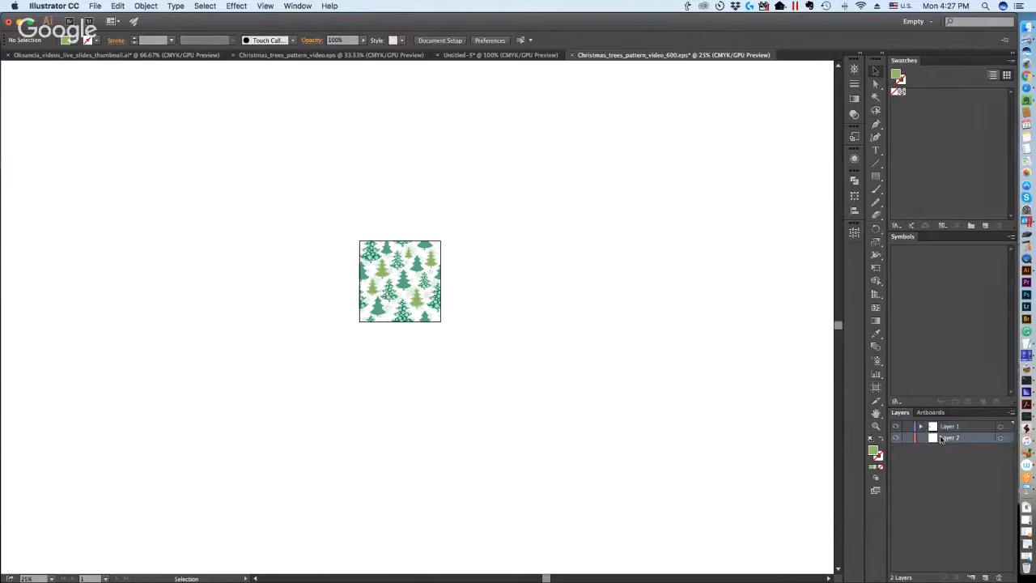
left_click(1000, 439)
left_click(1001, 576)
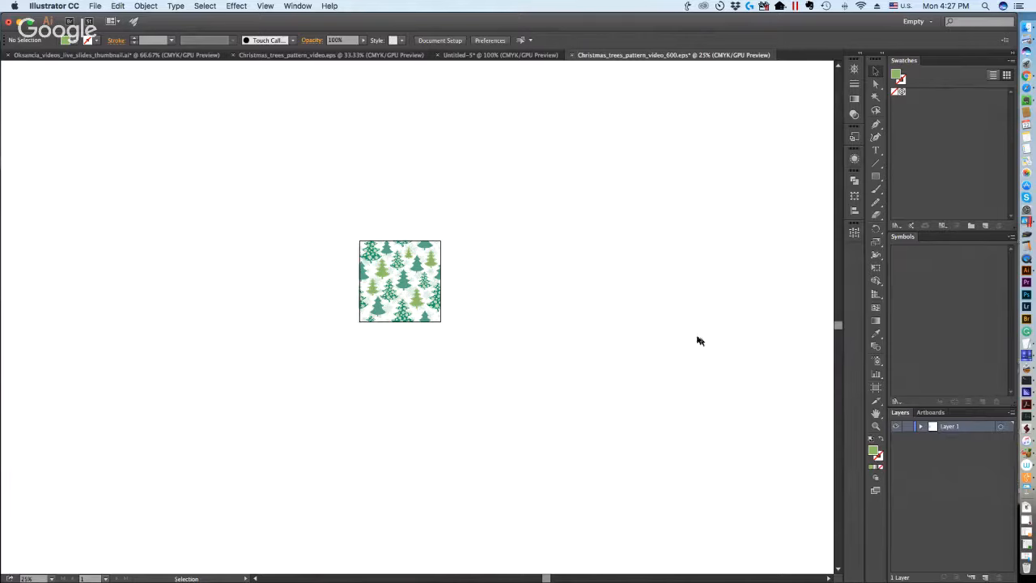
Check the artwork by selecting everything, reveal all hidden objects and delete the hidden linked snowflake sketch.
key("super+a")
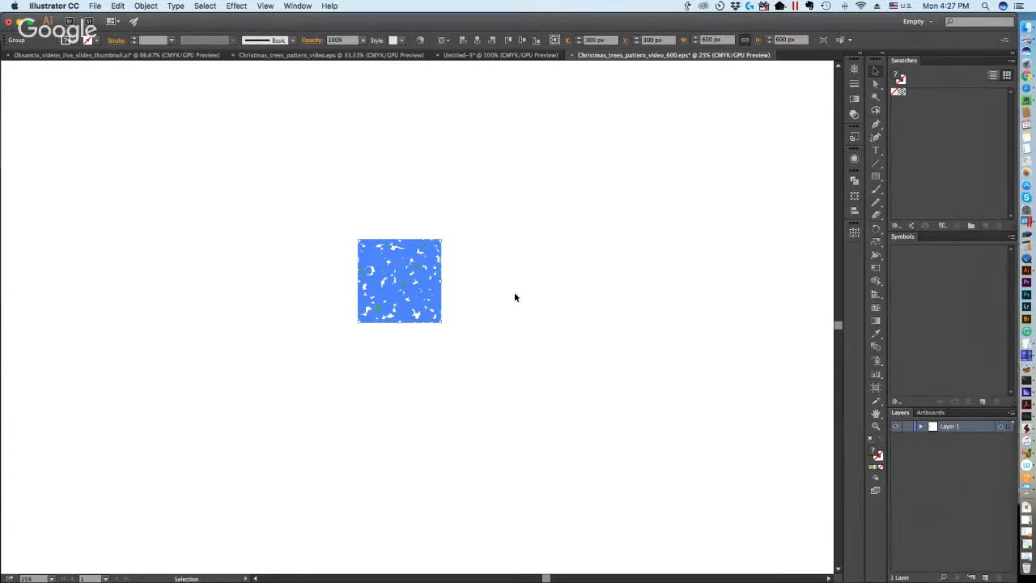
left_click(513, 297)
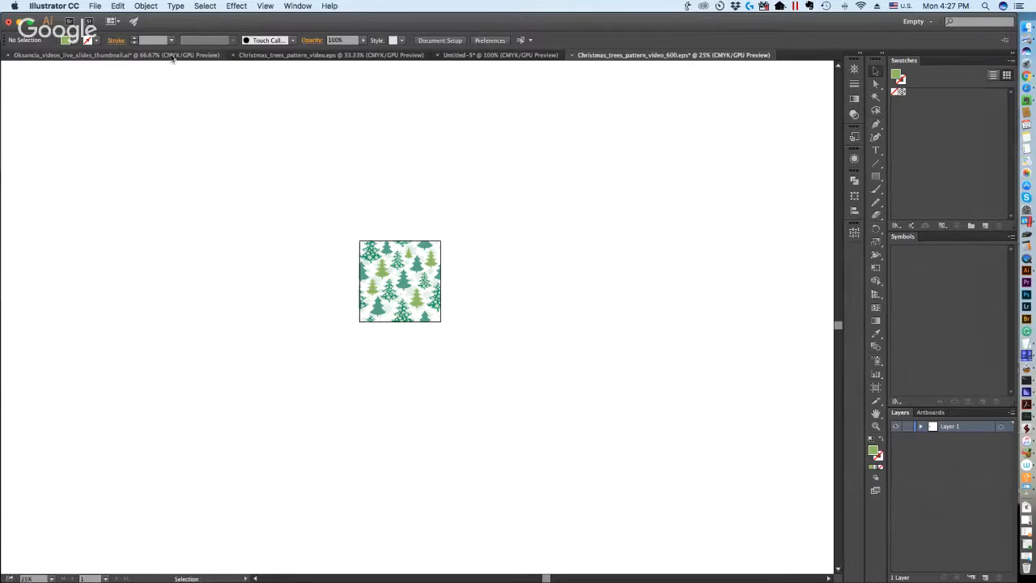
left_click(142, 6)
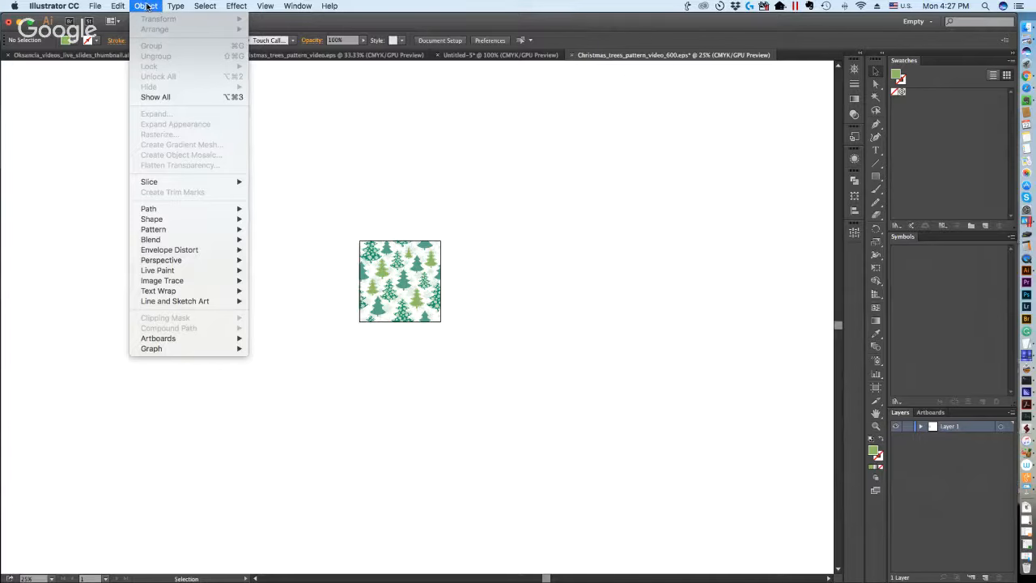
left_click(157, 98)
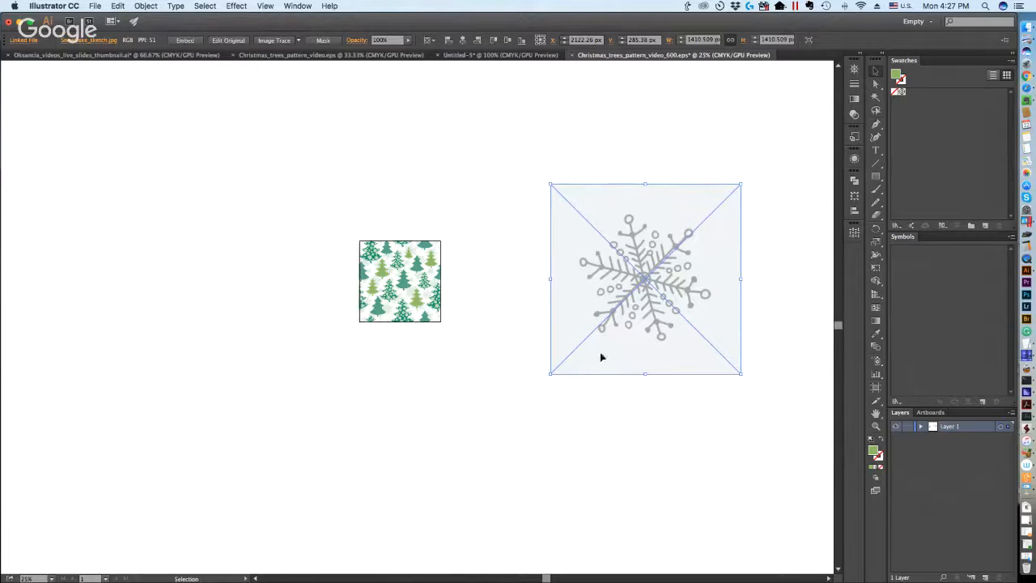
key("Delete")
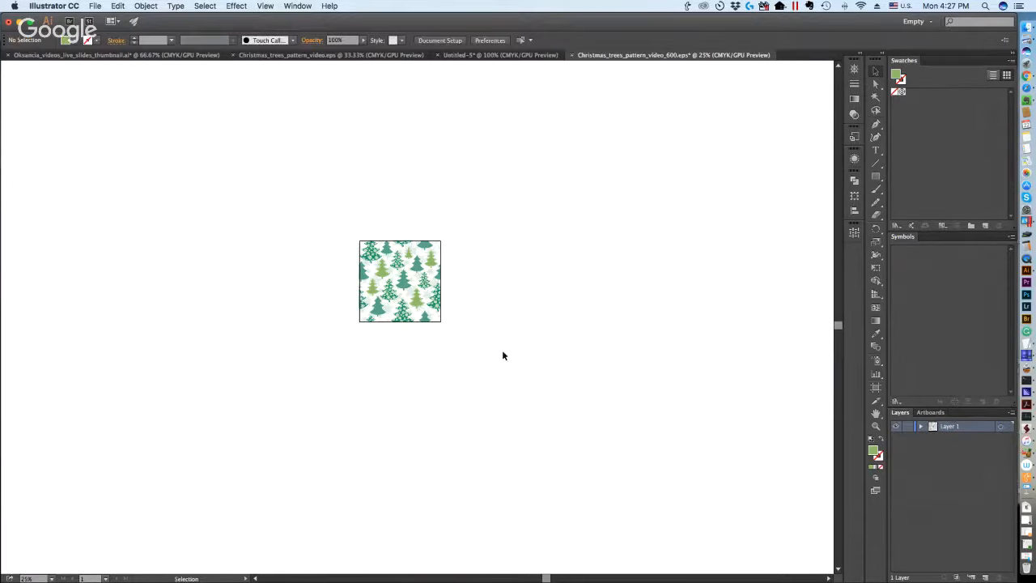
Save the cleaned-up Christmas_trees_pattern_video_600.eps.
key("super+0")
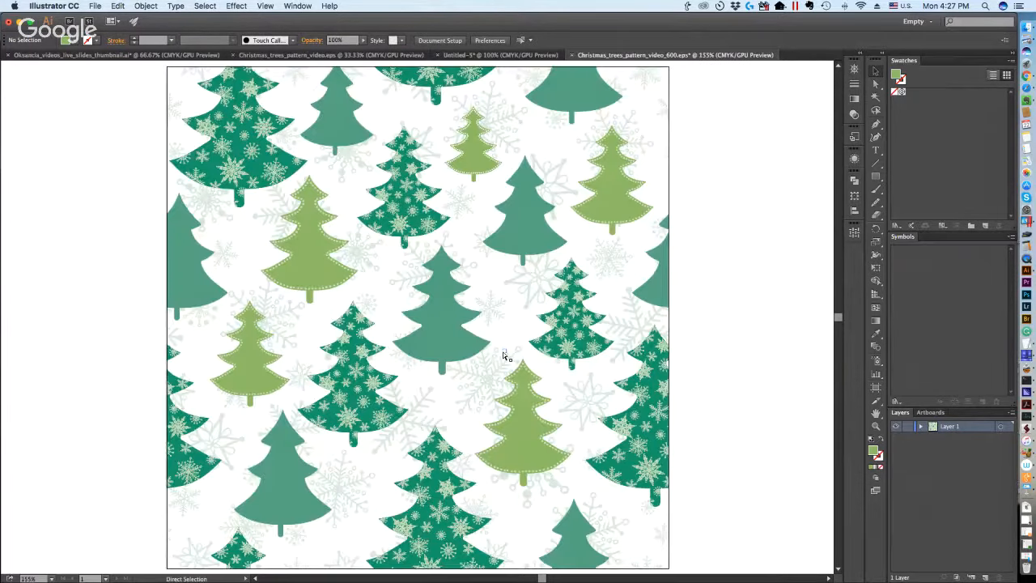
key("super+1")
key("super+s")
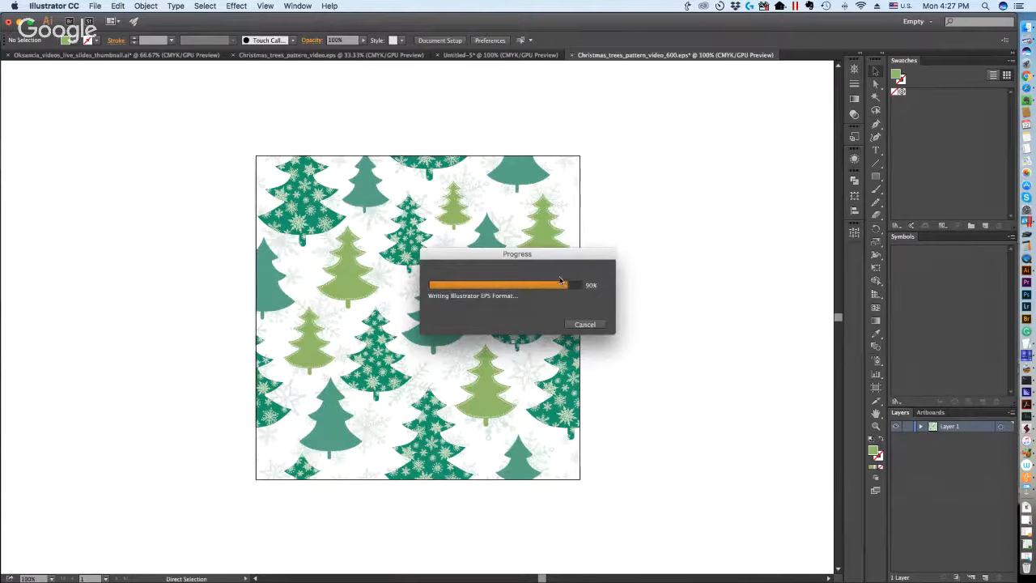
key("ctrl+Up")
left_click(376, 275)
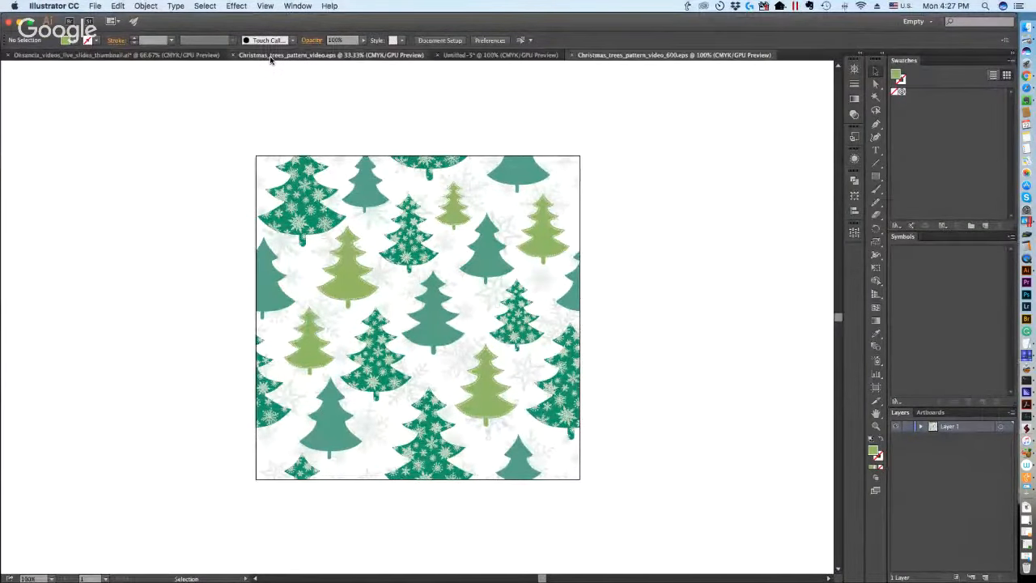
Bring up the methods slide document, clear the selection and show method 5 about using fewer points and textures.
left_click(267, 55)
left_click(189, 55)
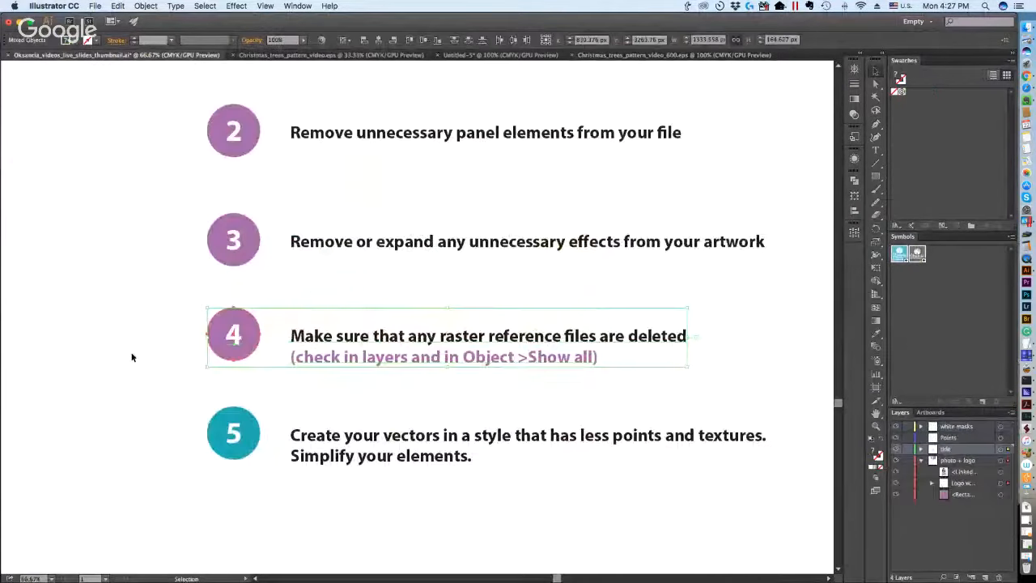
left_click(133, 360)
scroll(142, 371, "down", 1)
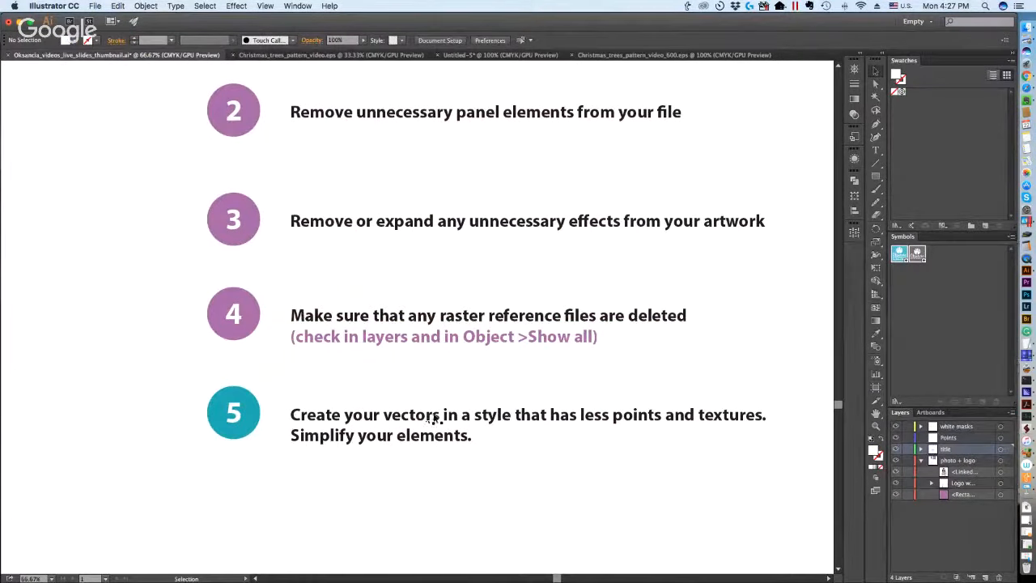
Return to Christmas_trees_pattern_video_600.eps and select all the artwork to examine its point density, leaving nothing selected.
left_click(661, 55)
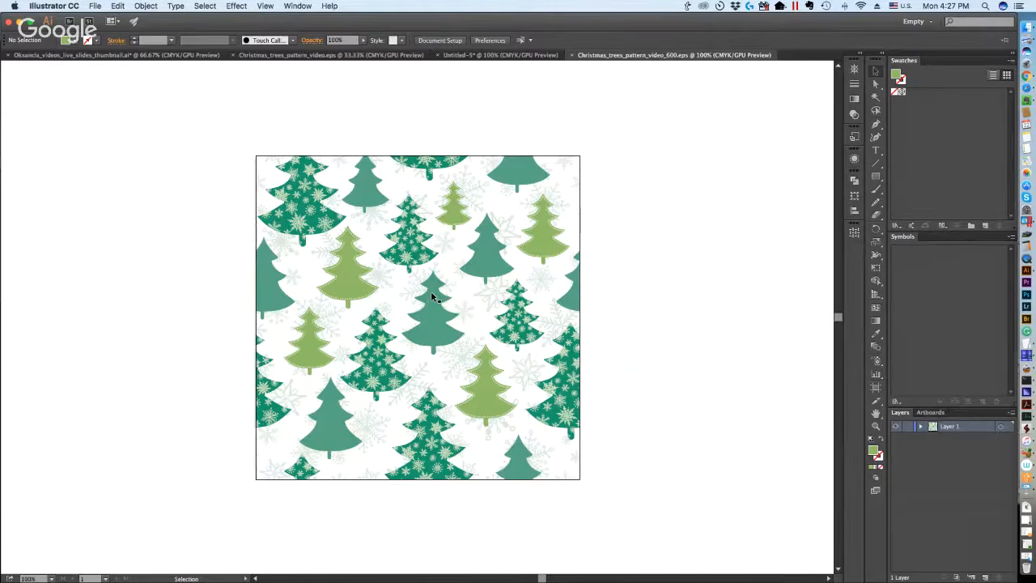
key("super+a")
left_click(656, 274)
key("super+a")
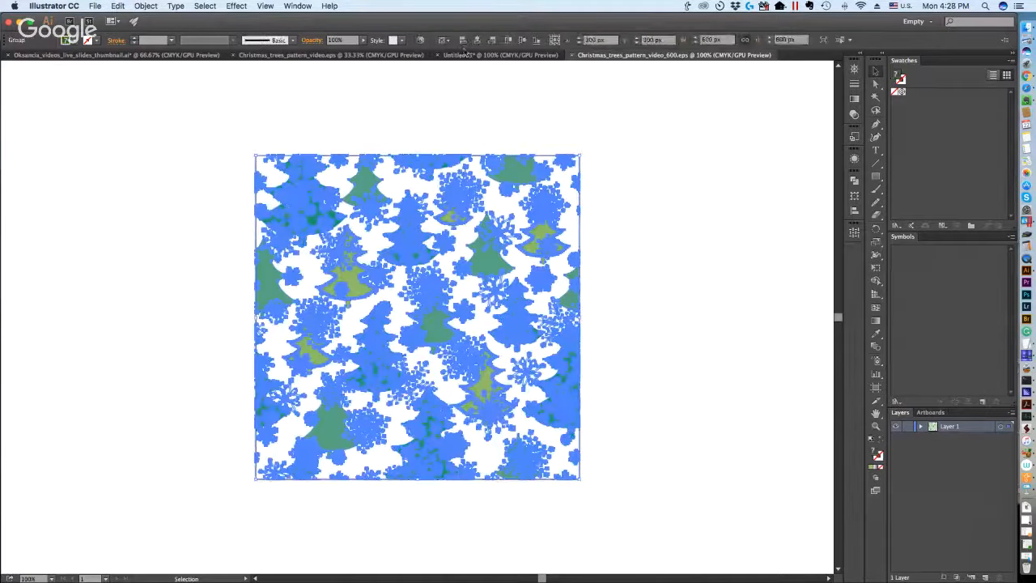
left_click(679, 134)
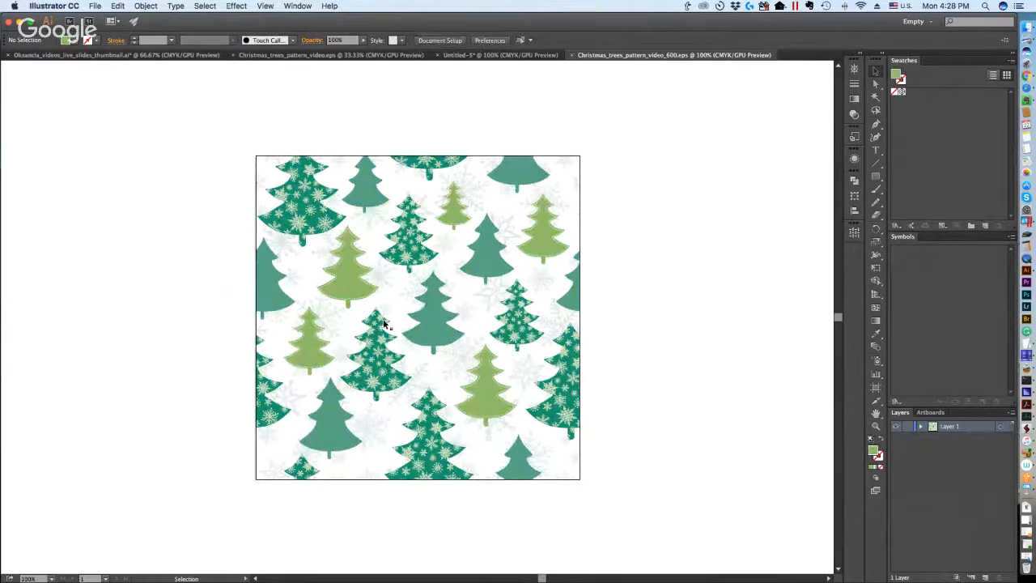
Save the pattern as a new file named Christmas_trees_pattern_video_600_2.eps in the Illustrator 10 EPS version.
left_click(92, 6)
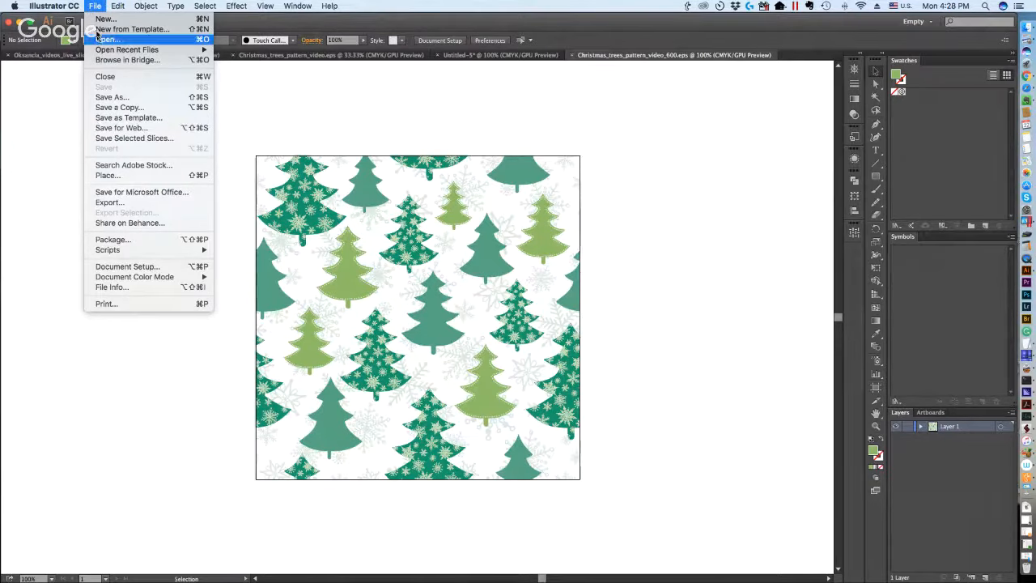
left_click(113, 98)
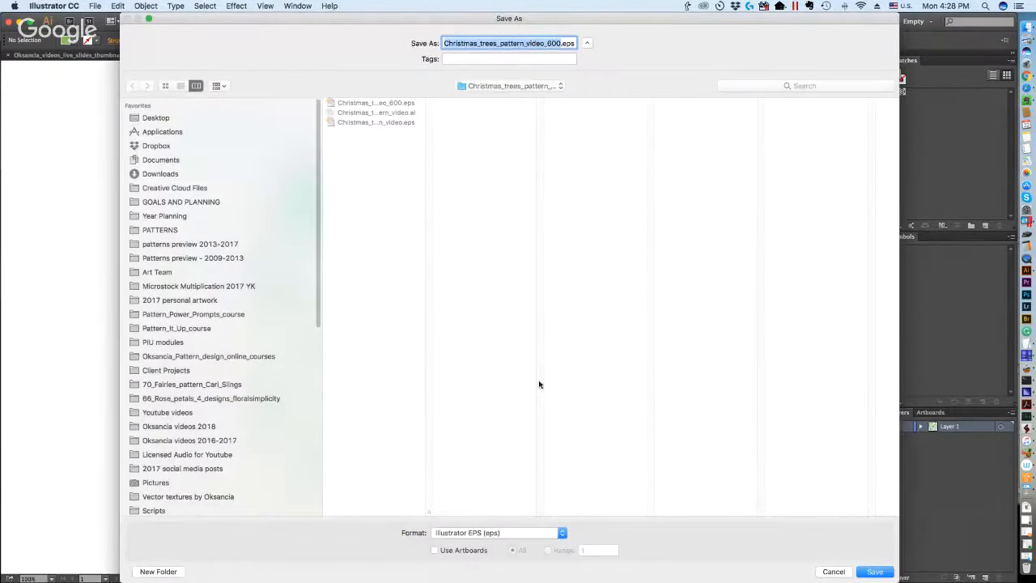
left_click(560, 44)
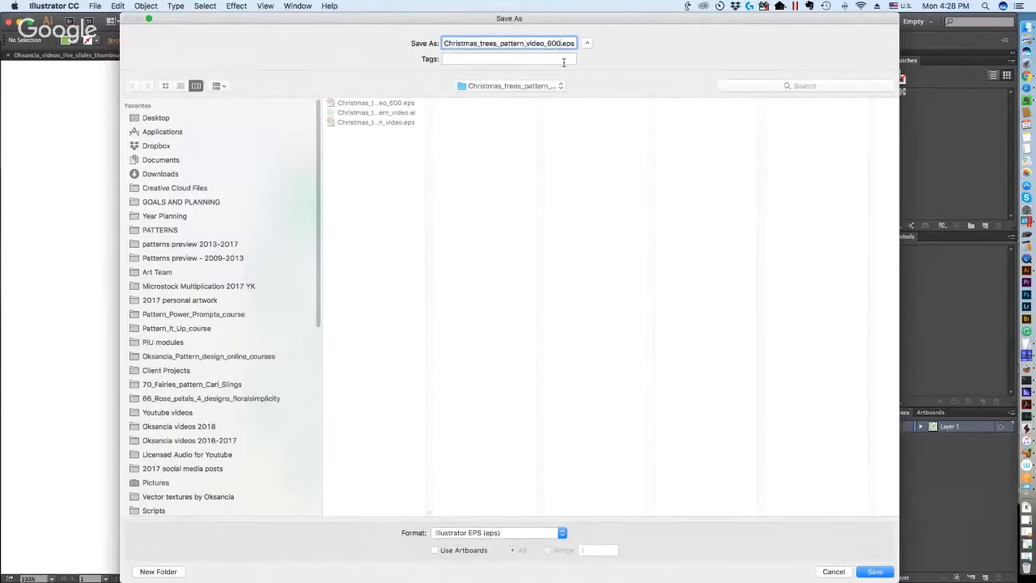
left_click(879, 572)
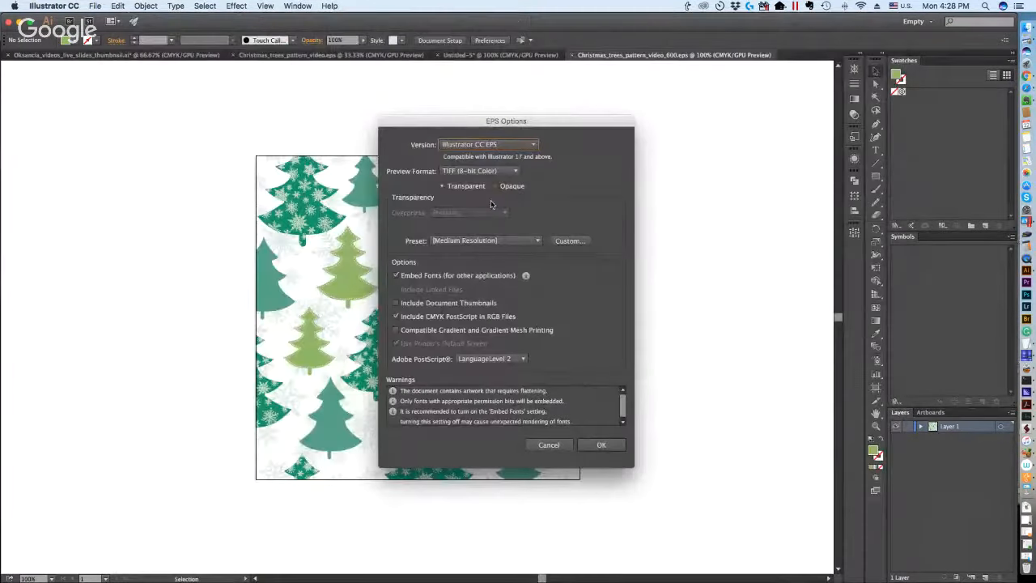
left_click(473, 139)
left_click(484, 256)
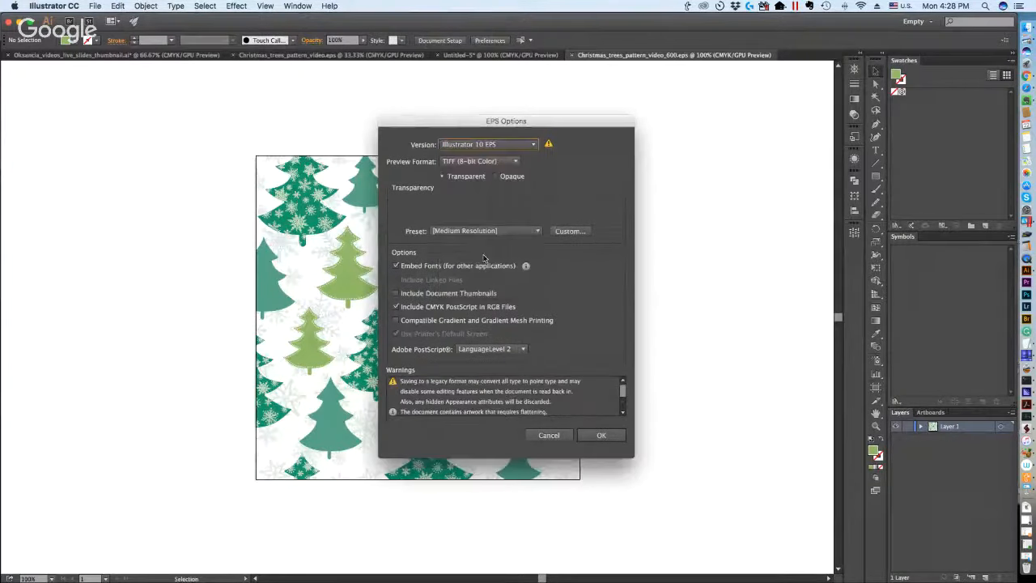
left_click(600, 435)
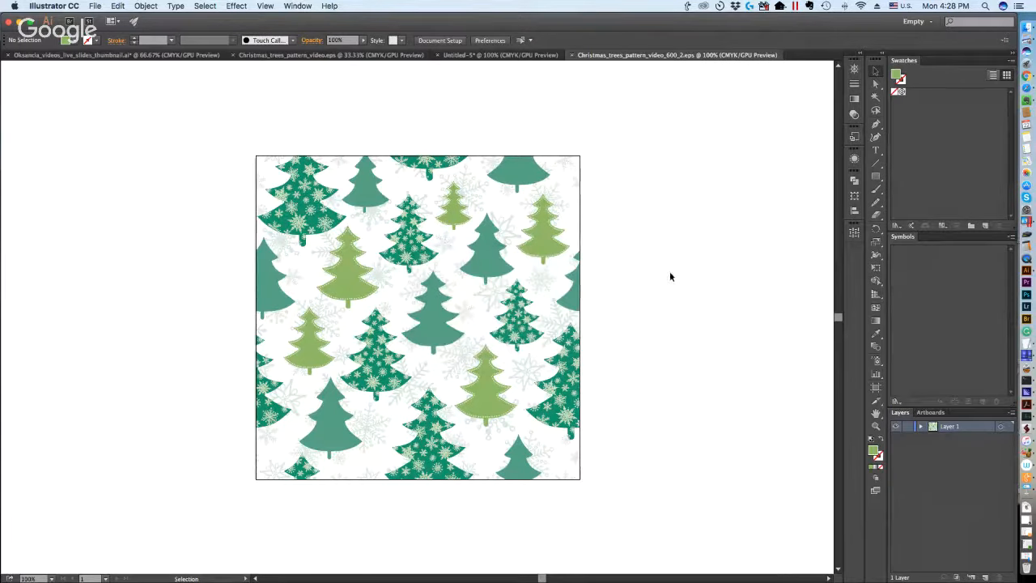
Switch to Finder and check the file size of the newly saved Christmas_trees_pattern_video_600_2.eps.
key("ctrl+Up")
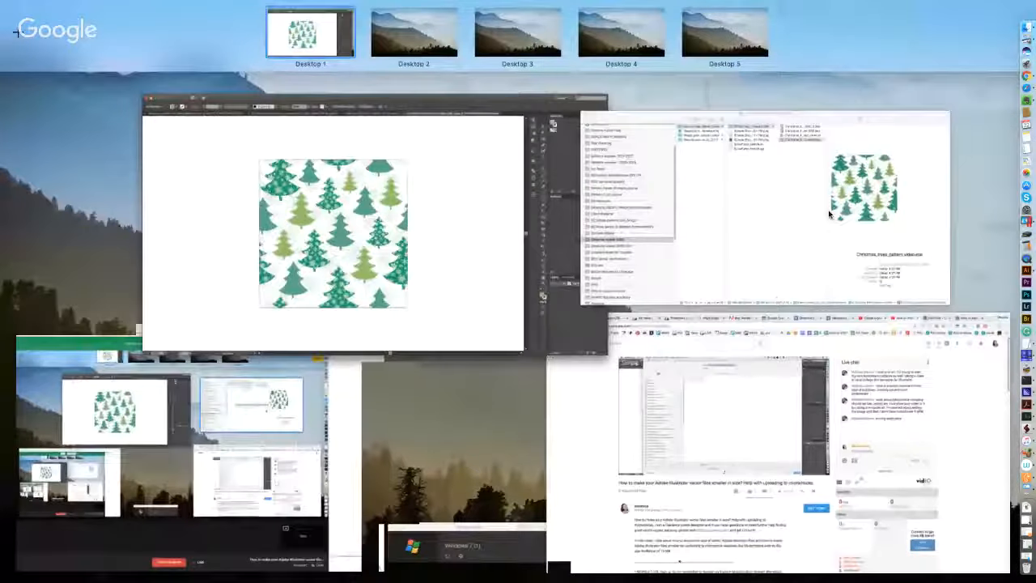
left_click(646, 115)
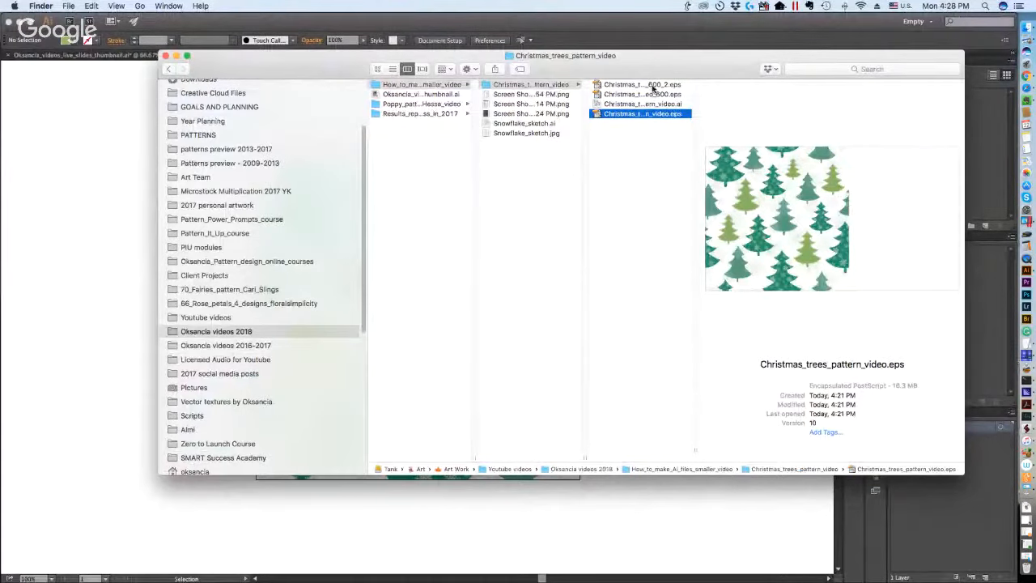
left_click(651, 85)
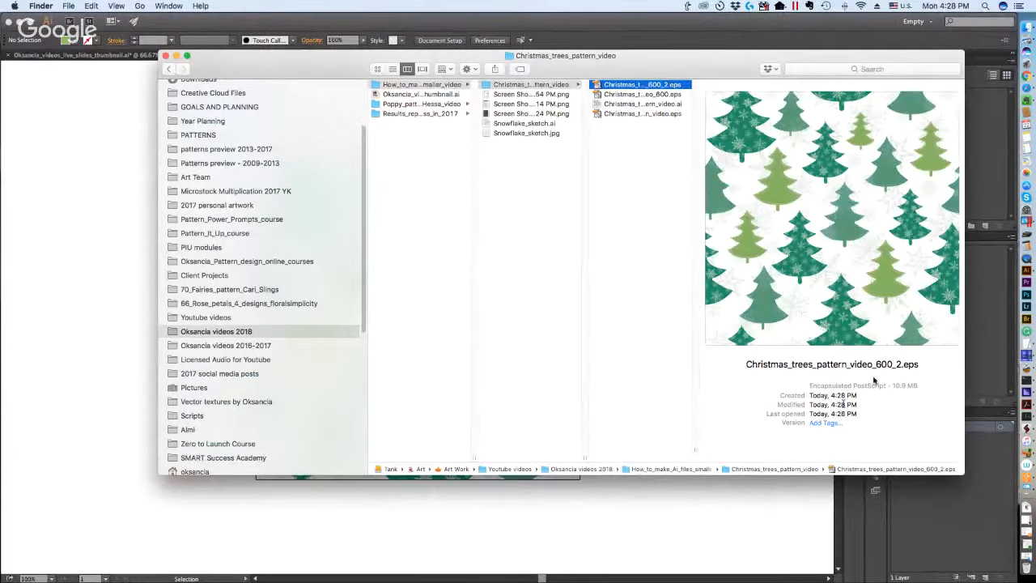
left_click_drag(890, 387, 917, 389)
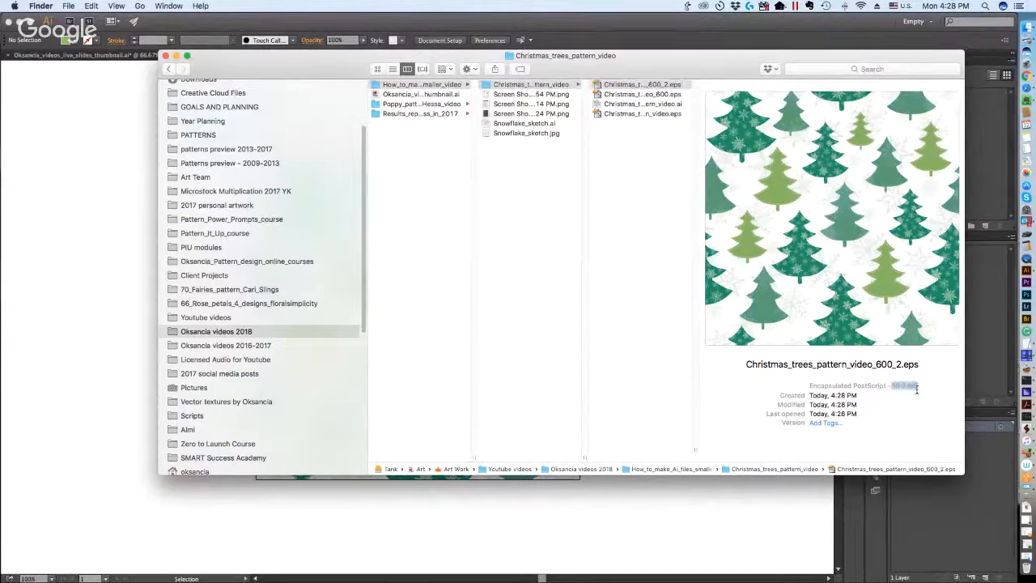
left_click(916, 424)
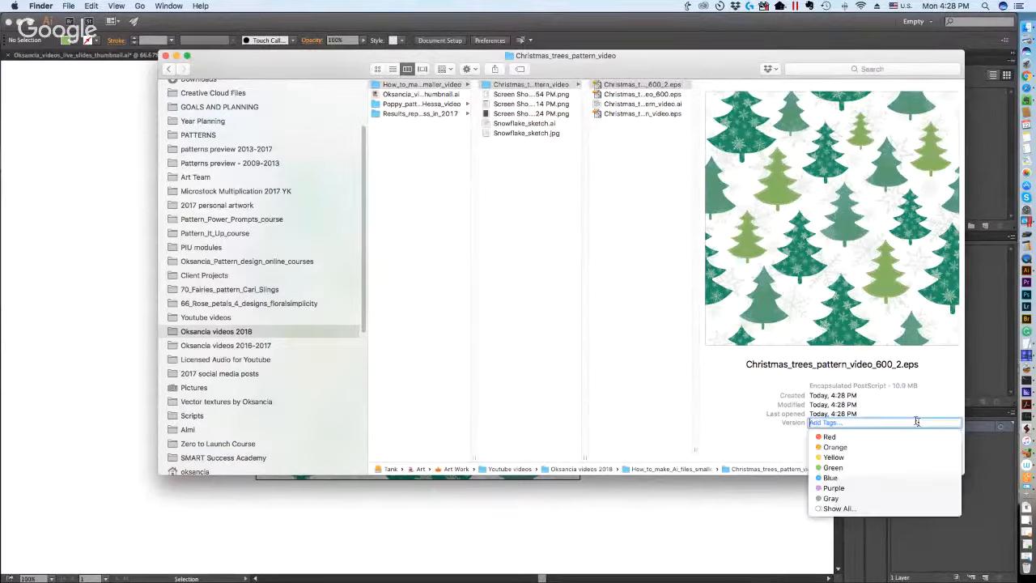
Compare the file sizes of Christmas_trees_pattern_video.eps, Christmas_trees_pattern_video_600_2.eps and Christmas_trees_pattern_video_600.eps.
left_click(669, 115)
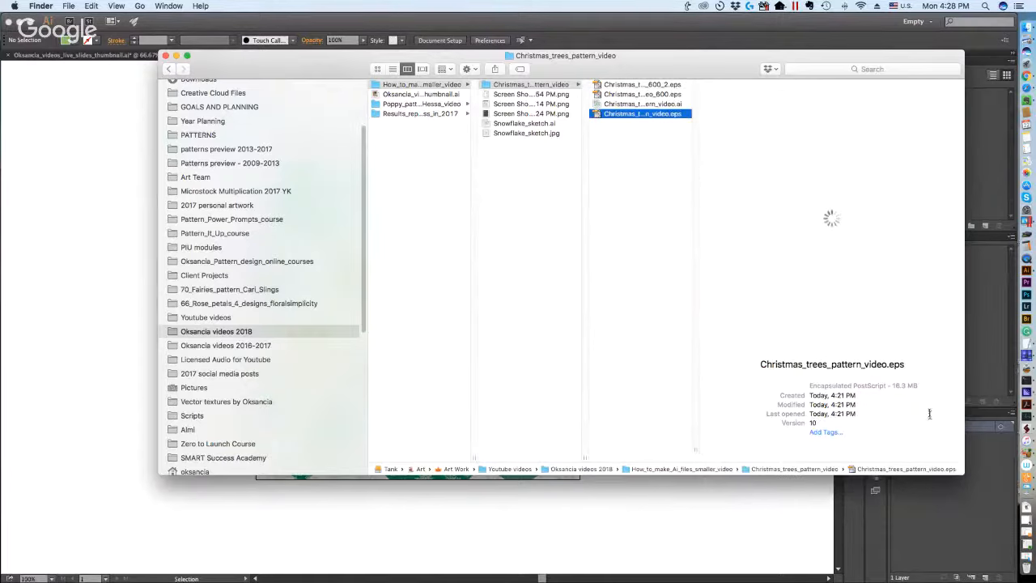
left_click(623, 84)
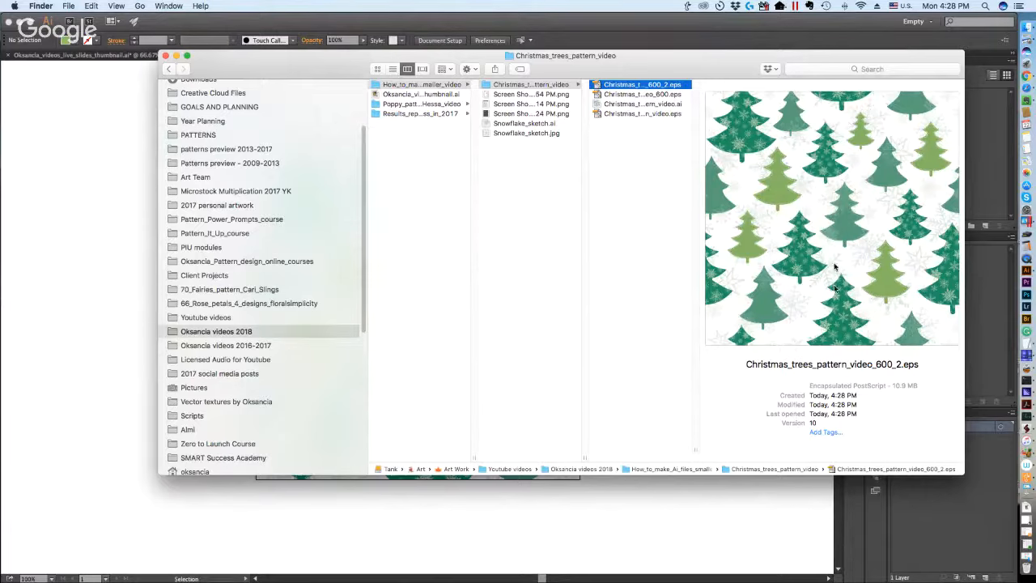
left_click_drag(893, 386, 919, 386)
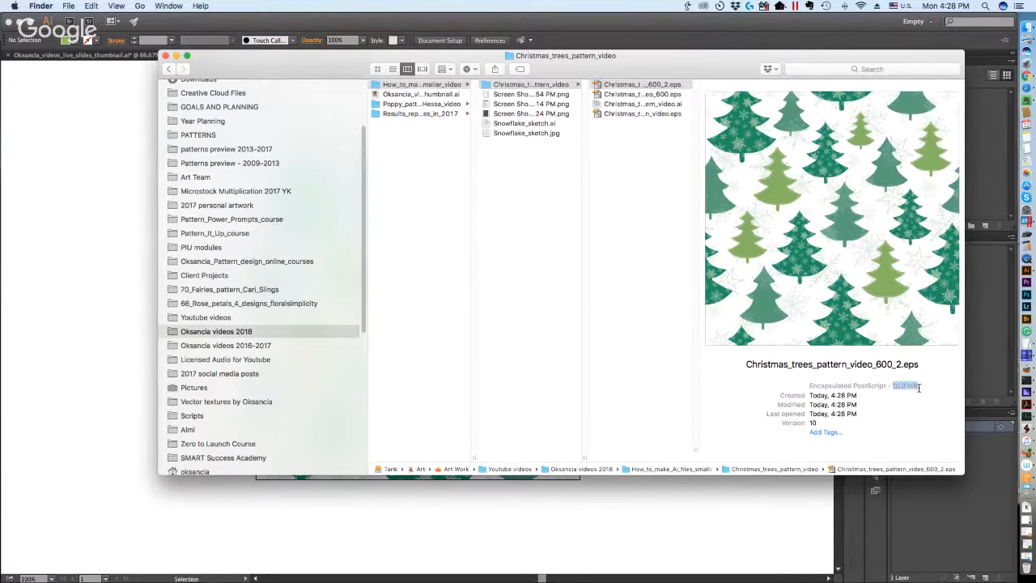
left_click(649, 140)
left_click(665, 94)
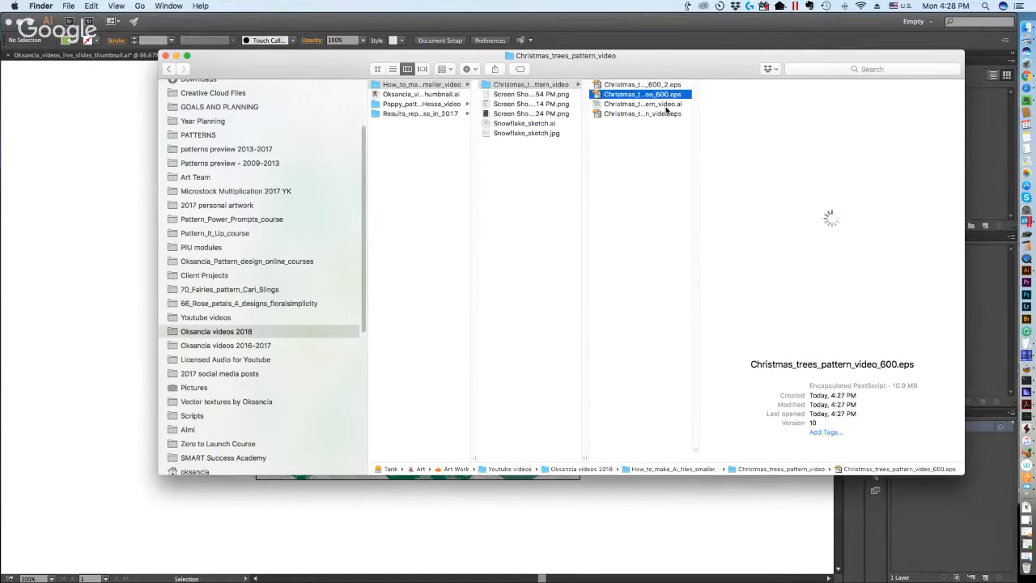
Return to Illustrator and bring up the slides document Oksancia_videos_live_slides_thumbnail.ai at the end of method 5 about simplifying elements.
key("ctrl+Up")
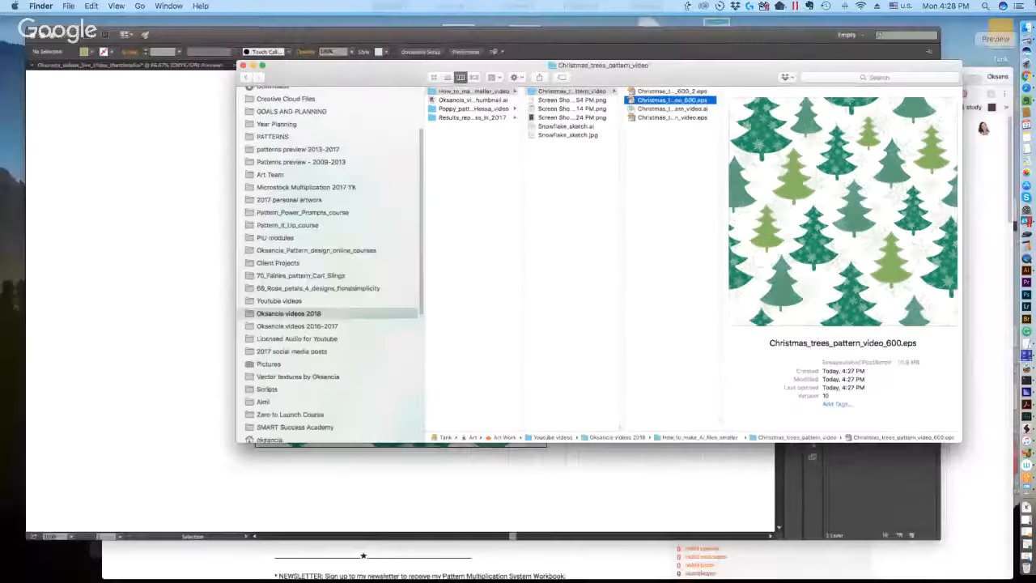
left_click(474, 227)
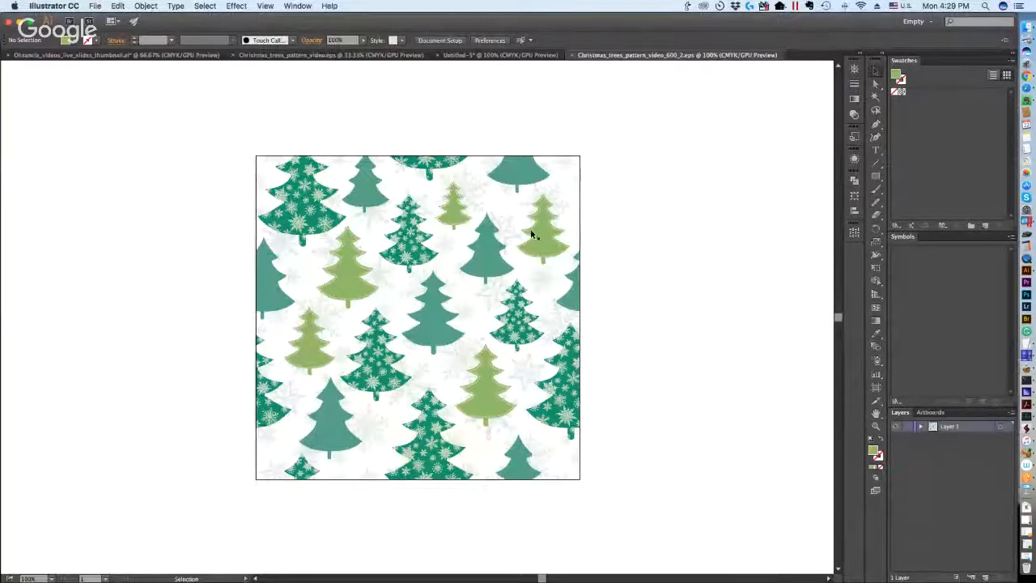
left_click(113, 55)
scroll(474, 284, "down", 10)
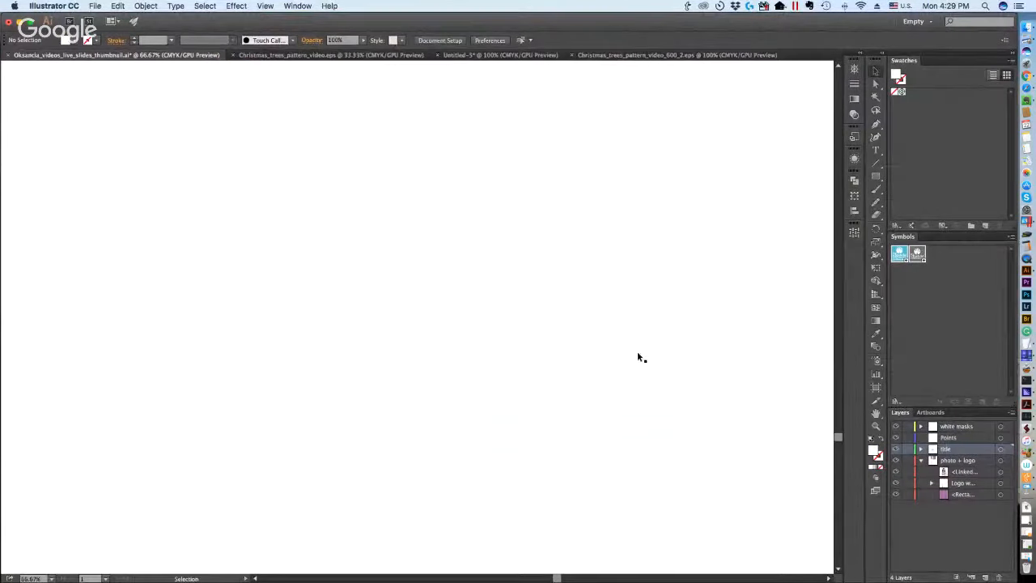
scroll(526, 271, "down", 2)
scroll(578, 272, "up", 5)
scroll(561, 402, "down", 2)
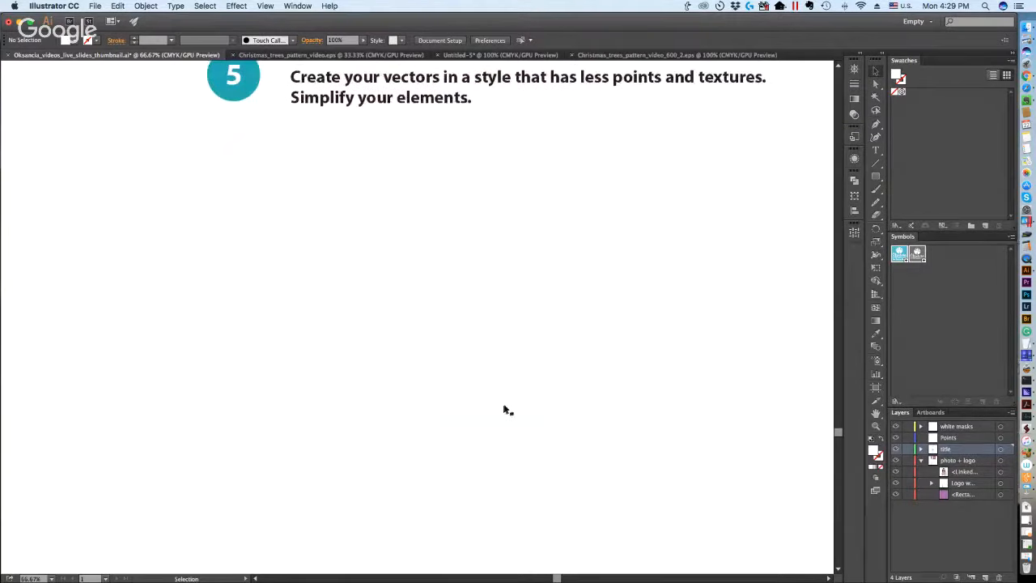